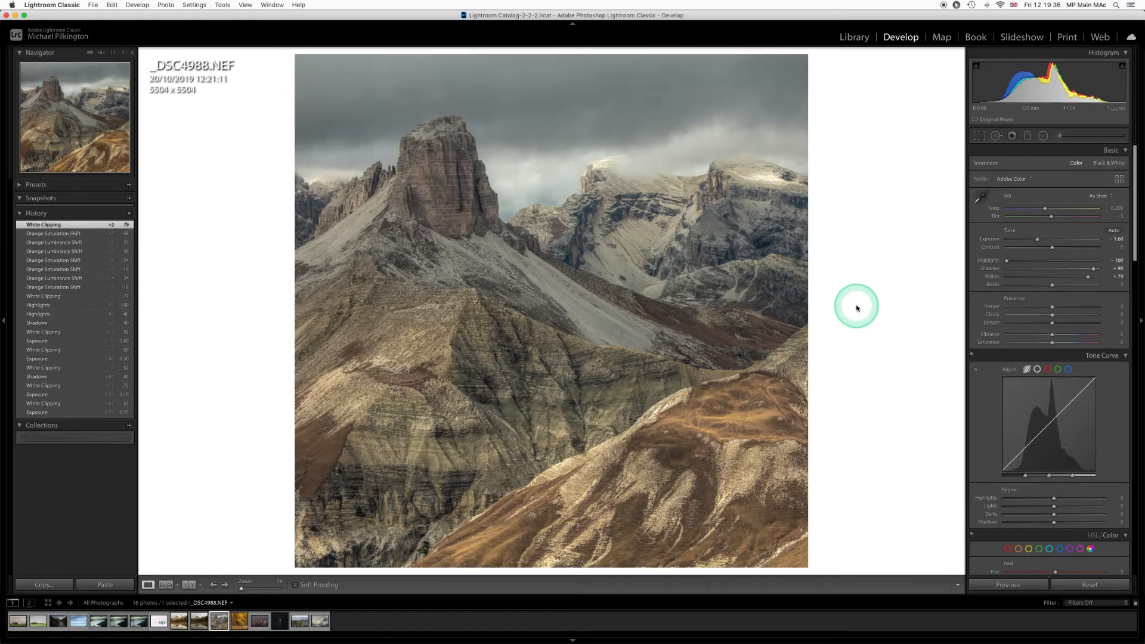
# Send the photo _DSC4988.NEF from Lightroom Classic to Adobe Photoshop 2020 for further editing
pyautogui.click(166, 5)
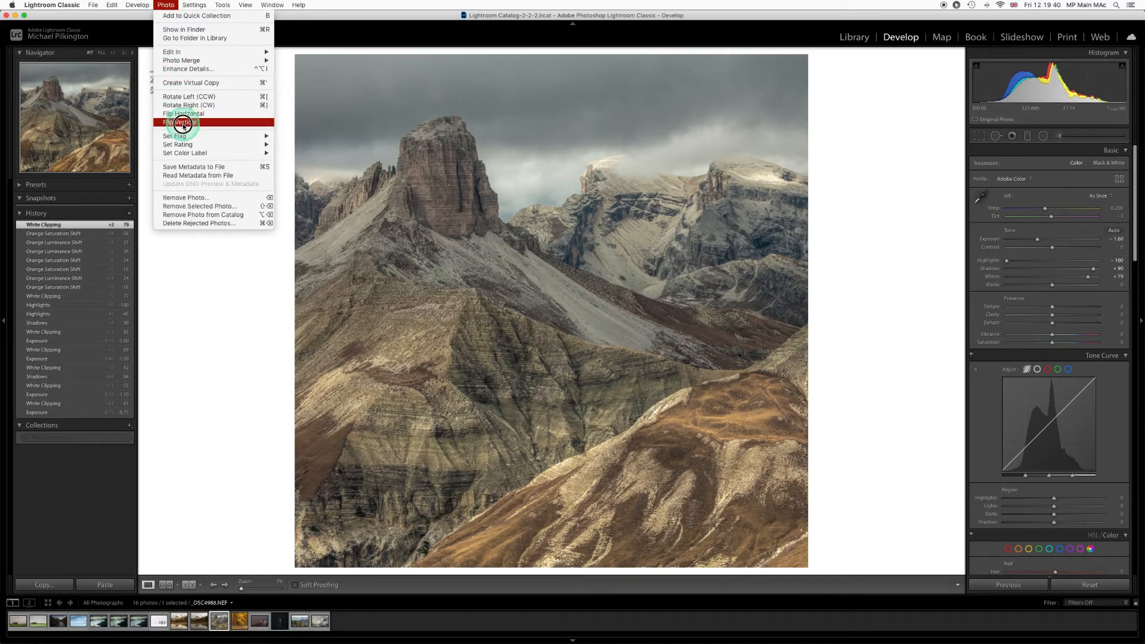
pyautogui.moveTo(263, 52)
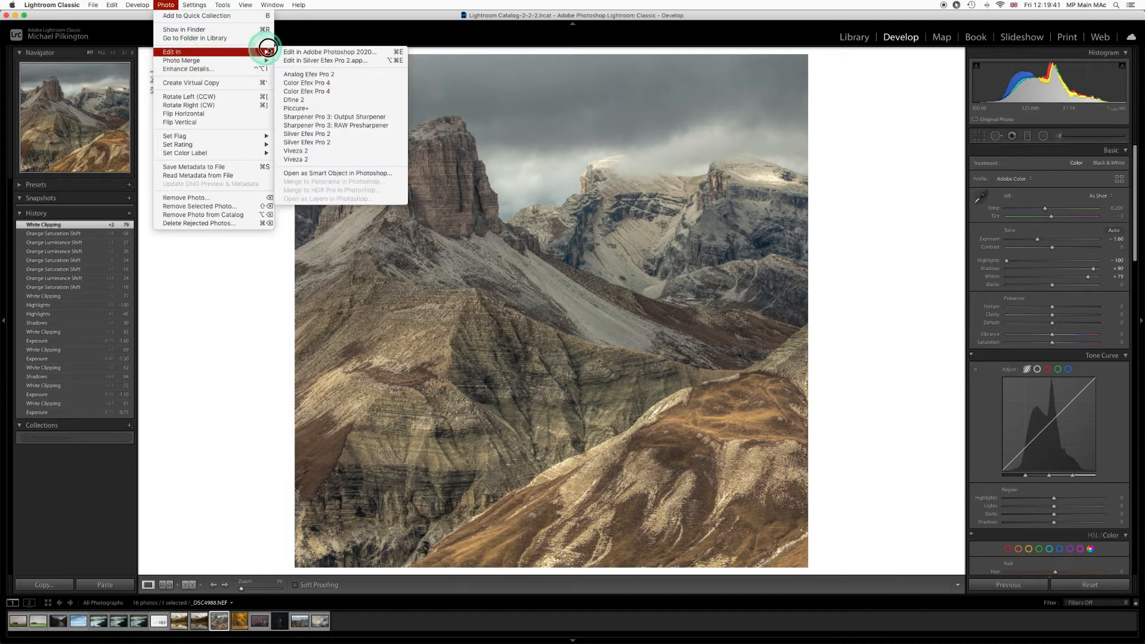
pyautogui.click(304, 52)
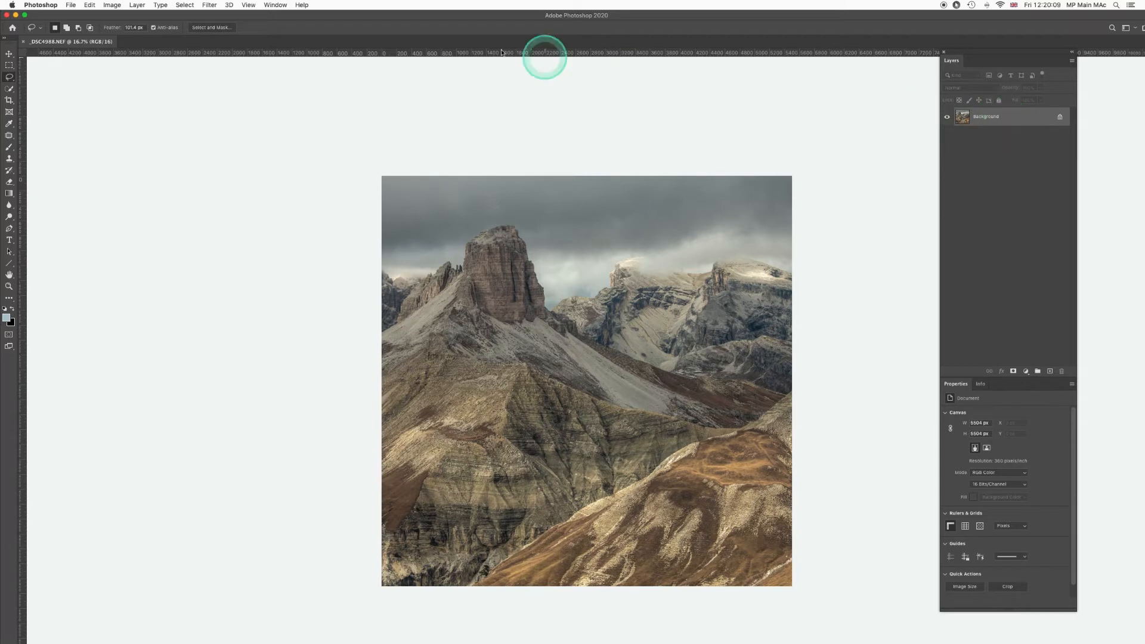
# Check that the Layers panel is enabled and switch the document to full-screen mode with the menu bar
pyautogui.click(248, 5)
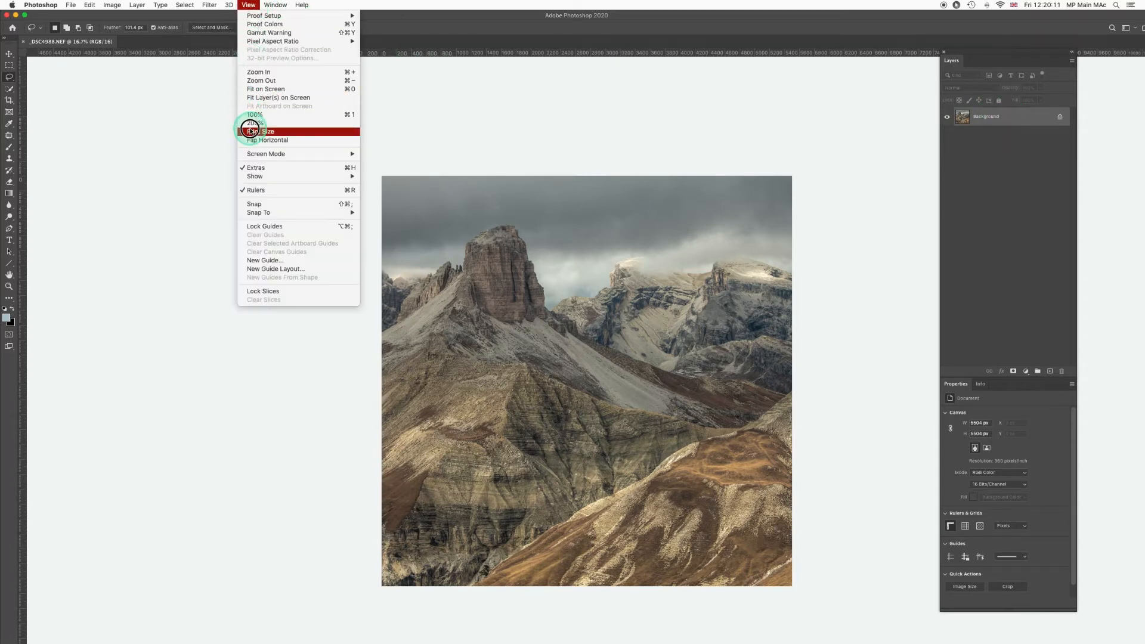
pyautogui.moveTo(276, 5)
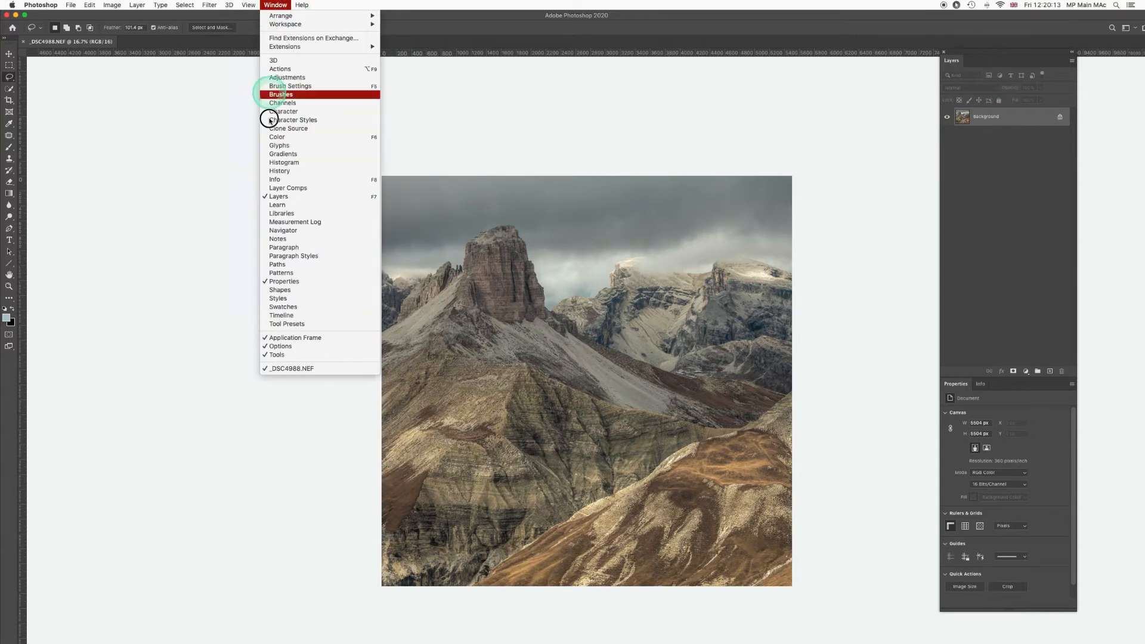
pyautogui.click(273, 196)
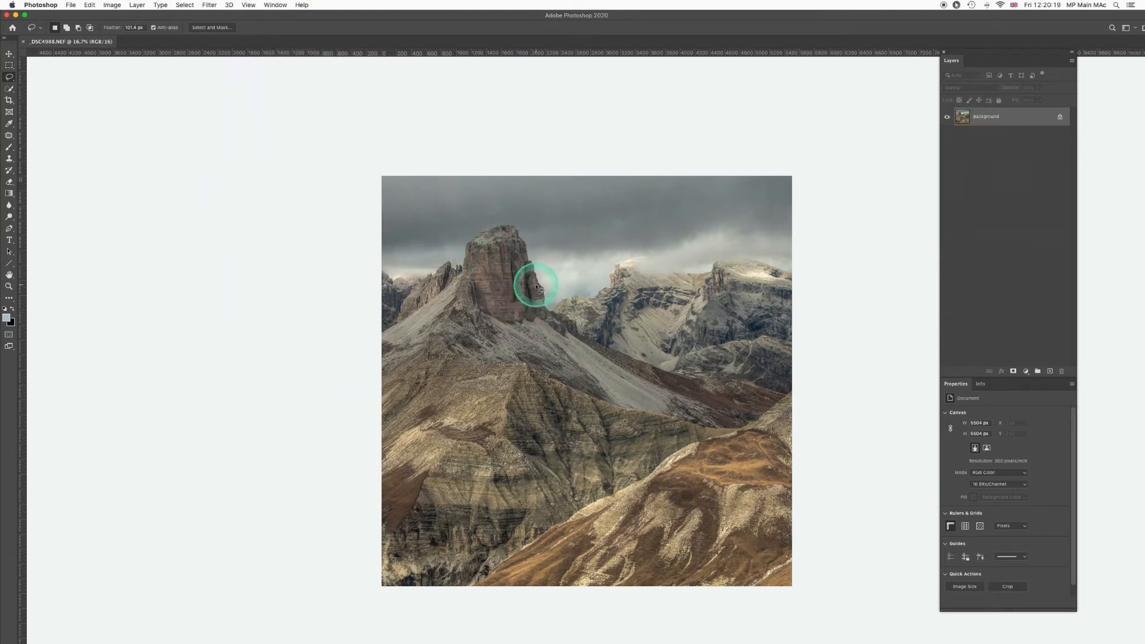
pyautogui.press('f')
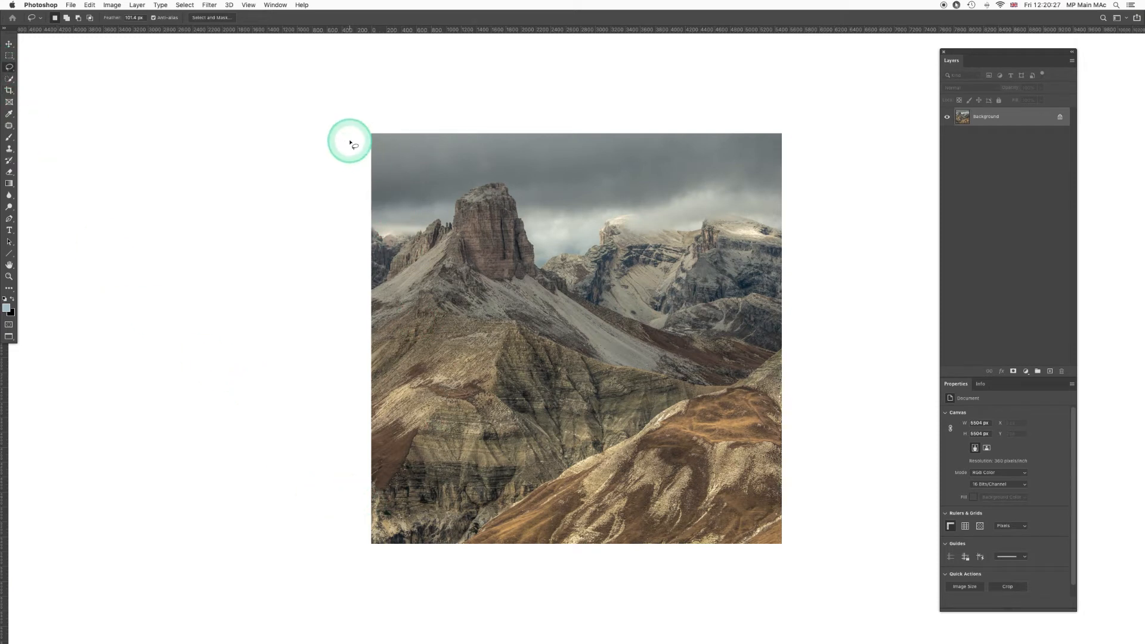
# Lasso the dark upper sky and add a Curves adjustment layer with a contrast-boosting S-curve, blended in Luminosity mode
pyautogui.moveTo(325, 99)
pyautogui.mouseDown()
pyautogui.moveTo(524, 73)
pyautogui.moveTo(674, 78)
pyautogui.moveTo(809, 105)
pyautogui.moveTo(818, 154)
pyautogui.moveTo(778, 188)
pyautogui.moveTo(619, 216)
pyautogui.moveTo(510, 199)
pyautogui.moveTo(410, 209)
pyautogui.mouseUp()
pyautogui.moveTo(305, 172)
pyautogui.mouseDown()
pyautogui.moveTo(303, 110)
pyautogui.moveTo(319, 93)
pyautogui.mouseUp()
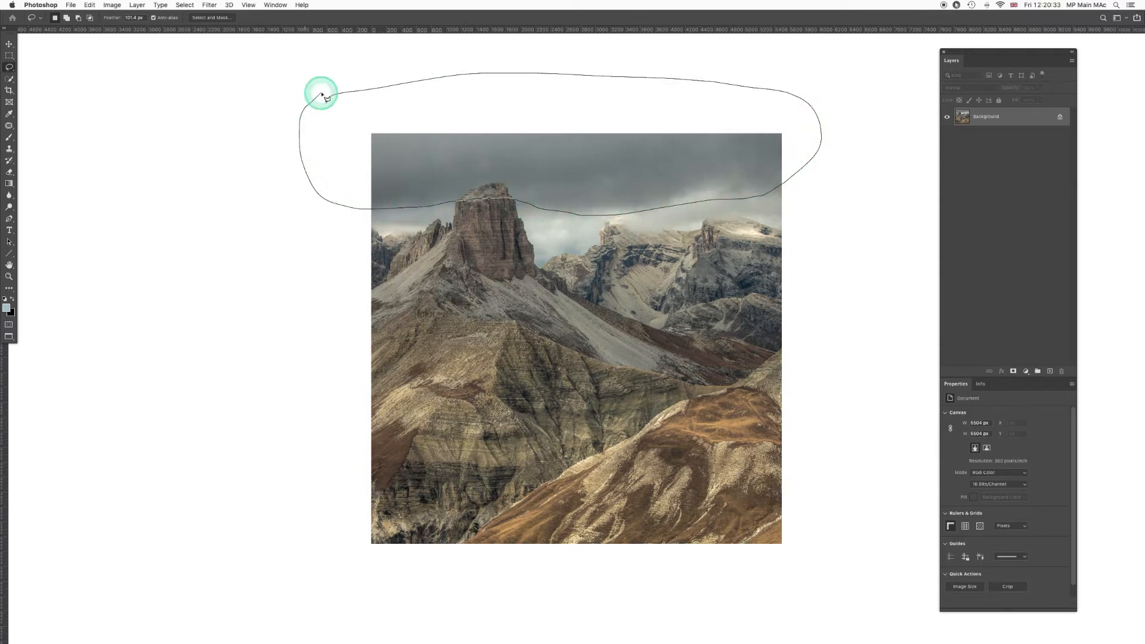
pyautogui.click(1026, 371)
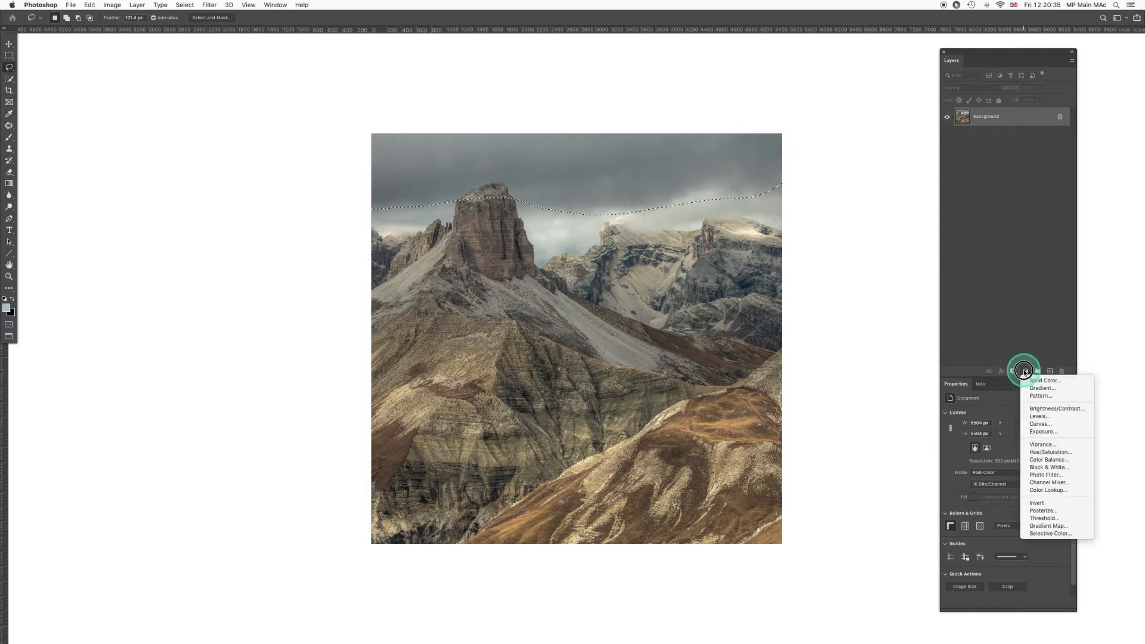
pyautogui.click(1041, 423)
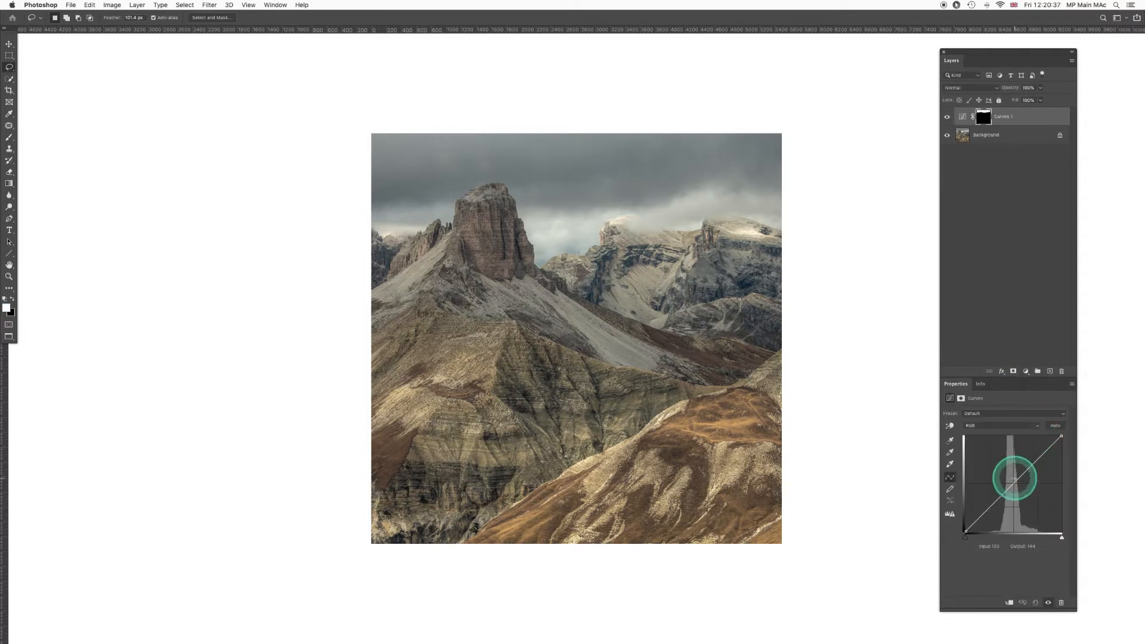
pyautogui.click(1006, 492)
pyautogui.moveTo(1005, 492); pyautogui.dragTo(1028, 471)
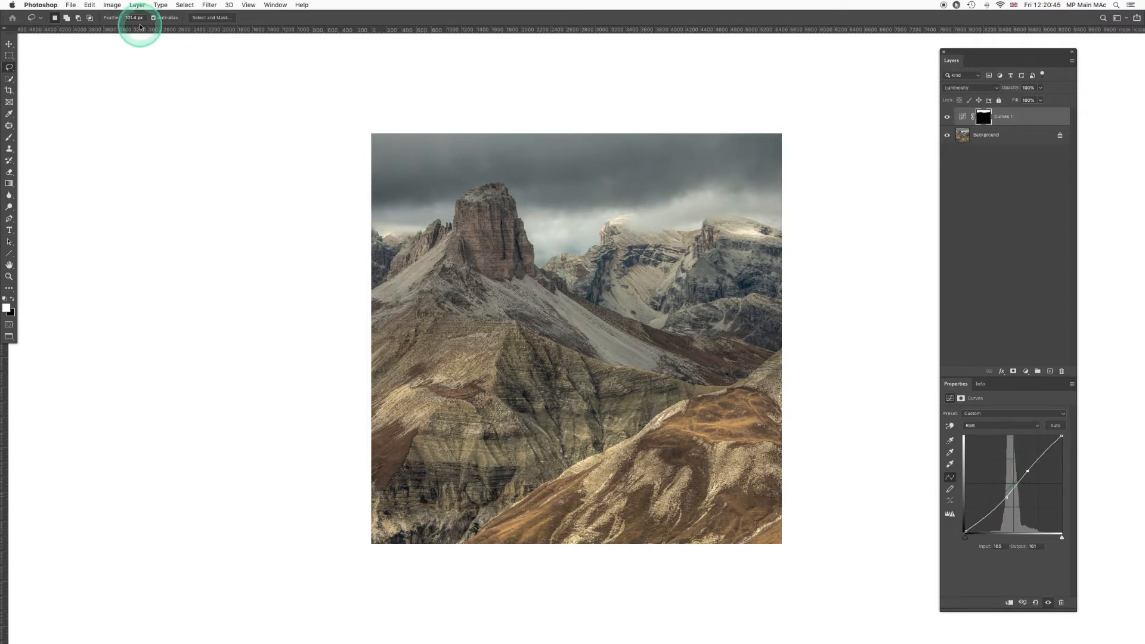
# Lasso the rock tower with a 58.4 px feather and brighten it with a Curves adjustment layer in Luminosity mode
pyautogui.moveTo(113, 19); pyautogui.dragTo(97, 19)
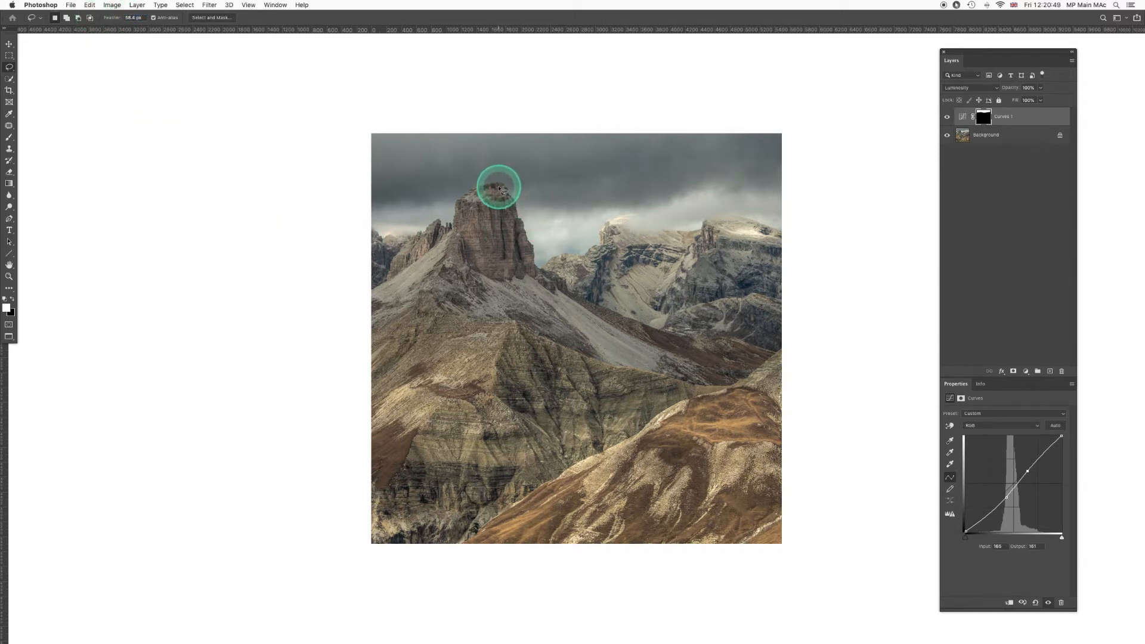
pyautogui.moveTo(498, 188)
pyautogui.mouseDown()
pyautogui.moveTo(459, 209)
pyautogui.moveTo(465, 252)
pyautogui.moveTo(488, 276)
pyautogui.moveTo(520, 277)
pyautogui.moveTo(526, 246)
pyautogui.moveTo(490, 188)
pyautogui.mouseUp()
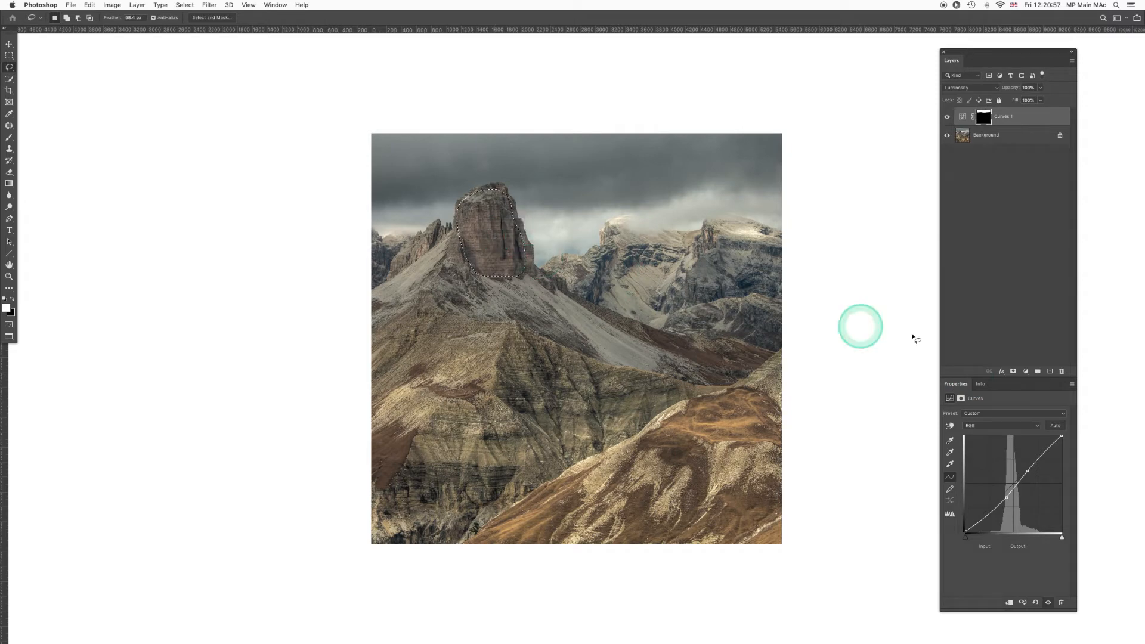
pyautogui.click(1025, 371)
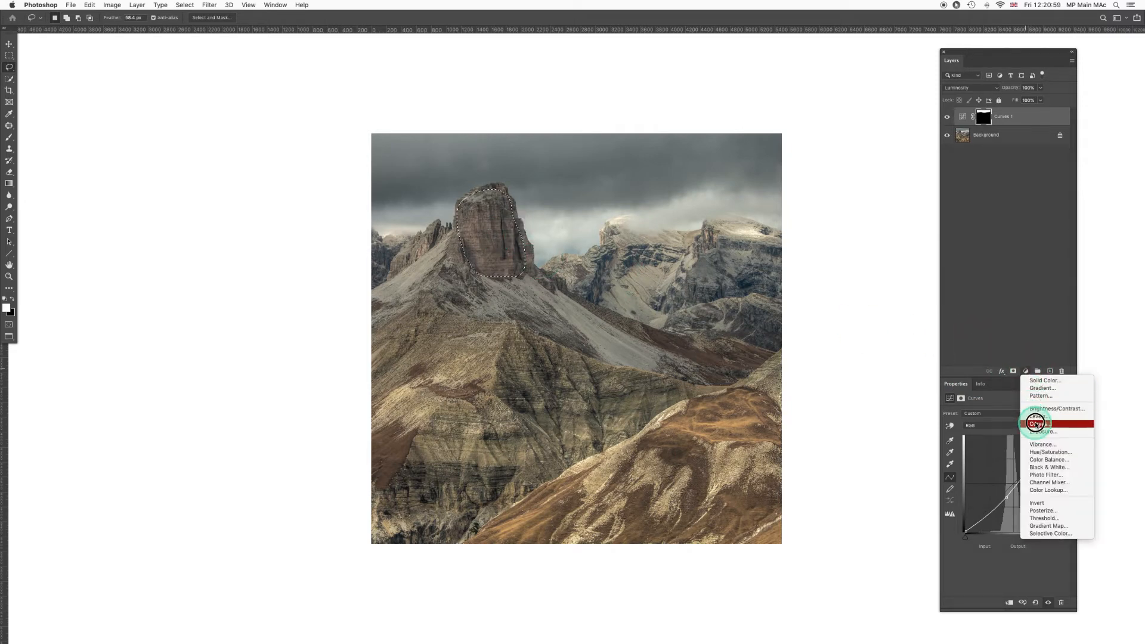
pyautogui.click(1036, 423)
pyautogui.click(1019, 478)
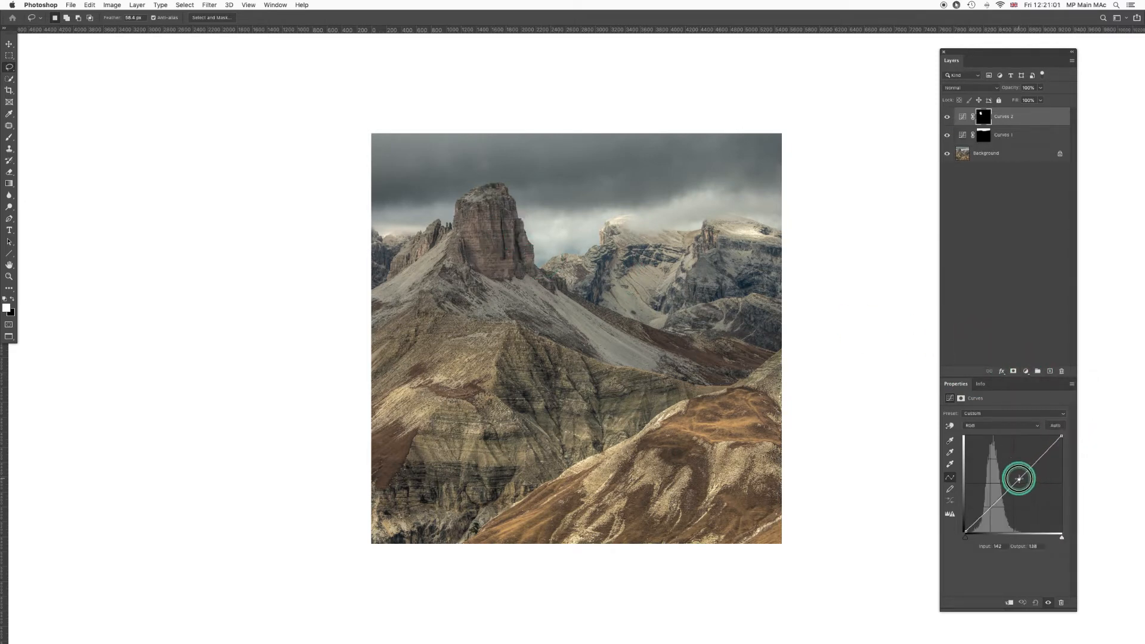
pyautogui.moveTo(1019, 479); pyautogui.dragTo(1016, 474)
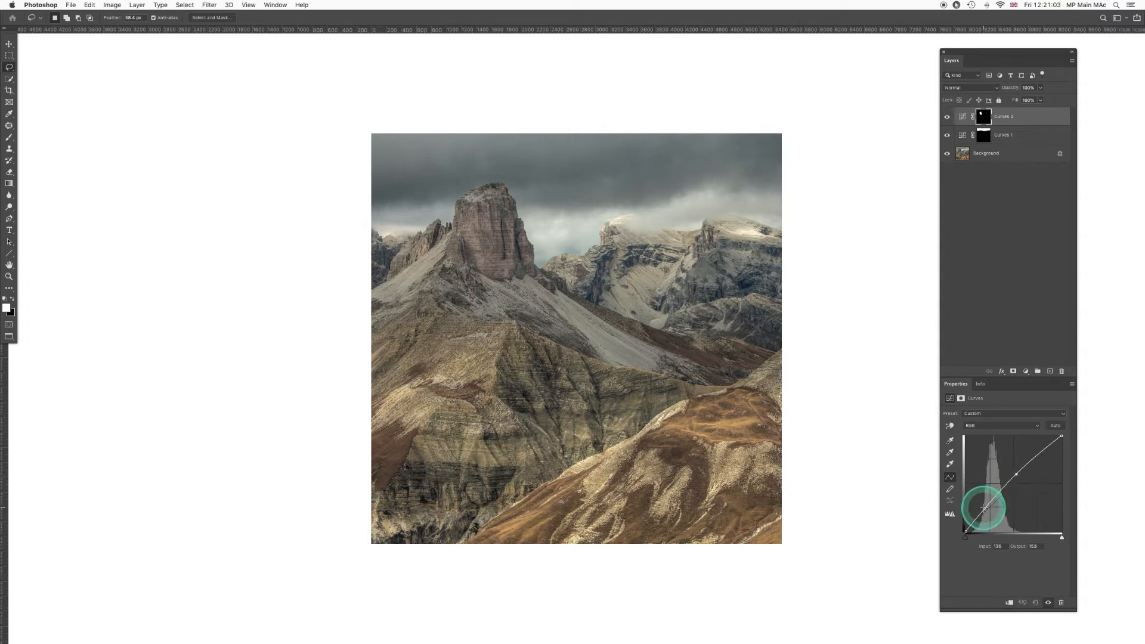
pyautogui.moveTo(972, 523); pyautogui.dragTo(992, 507)
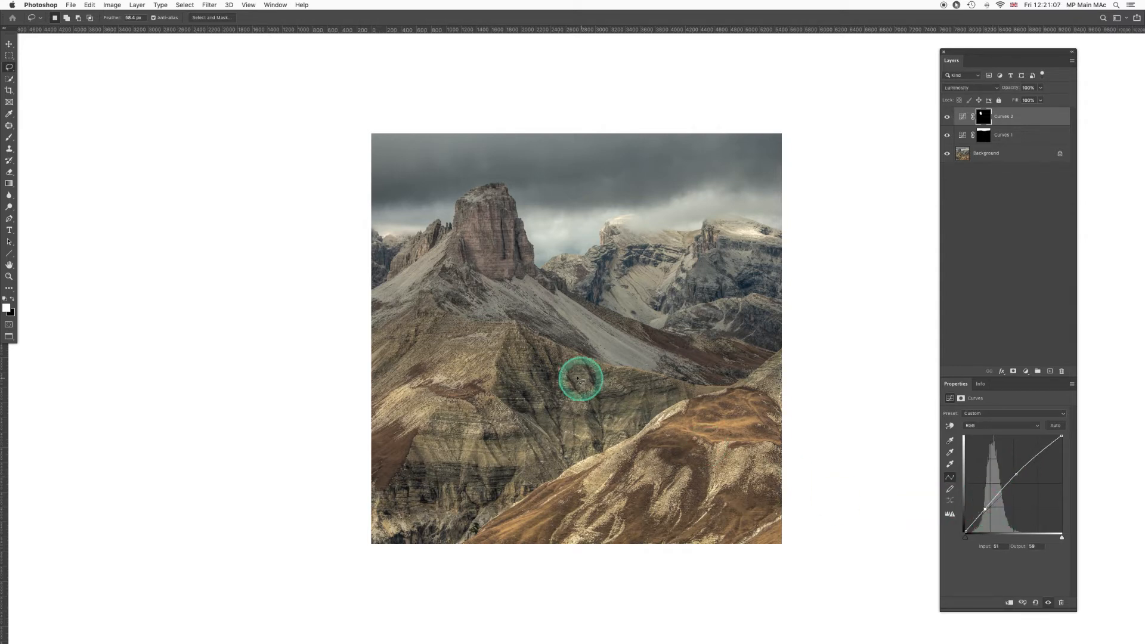
# Lasso the pale slope on the left hillside and lift its brighter tones with a Curves layer, anchoring the darker tones
pyautogui.moveTo(383, 409)
pyautogui.mouseDown()
pyautogui.moveTo(486, 342)
pyautogui.moveTo(441, 412)
pyautogui.moveTo(391, 414)
pyautogui.moveTo(417, 378)
pyautogui.moveTo(485, 346)
pyautogui.mouseUp()
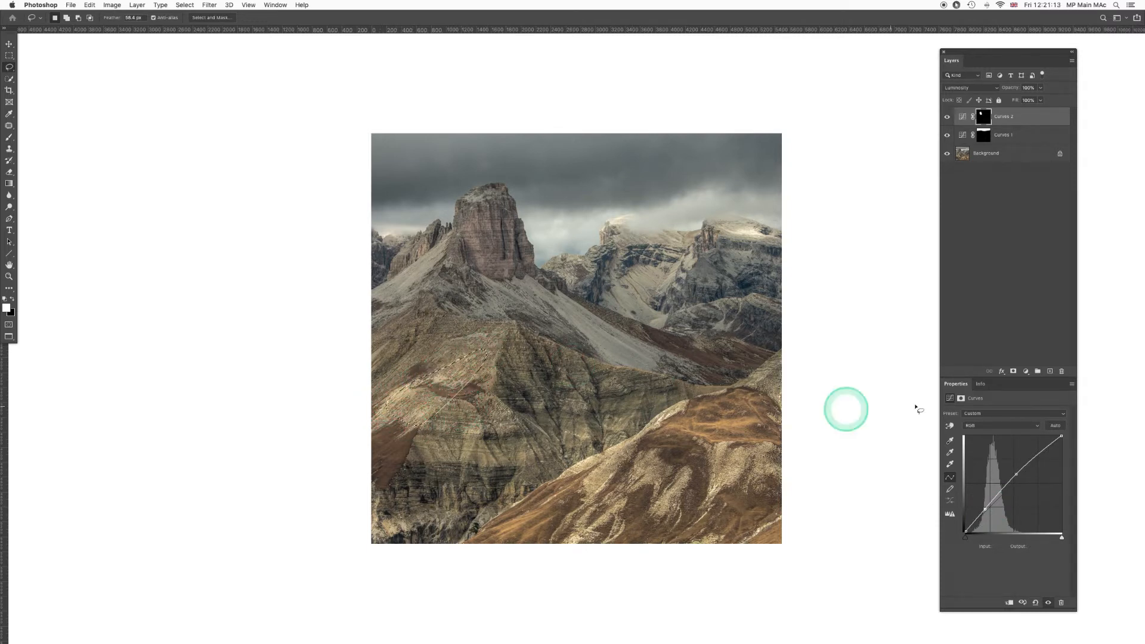
pyautogui.click(1025, 371)
pyautogui.click(1029, 425)
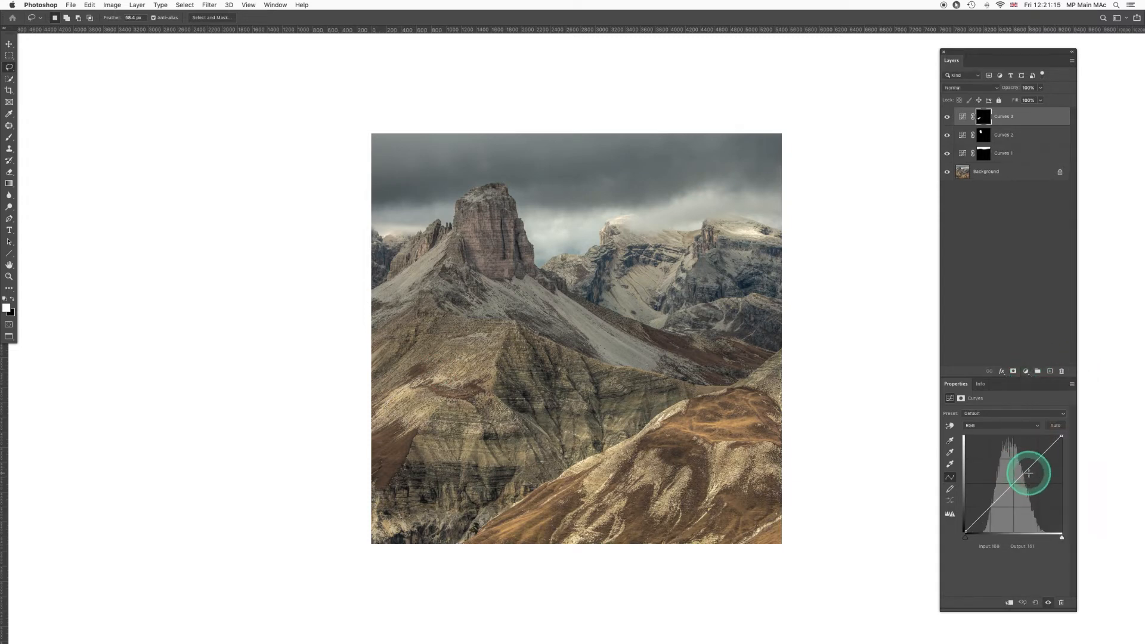
pyautogui.moveTo(1030, 468); pyautogui.dragTo(1024, 465)
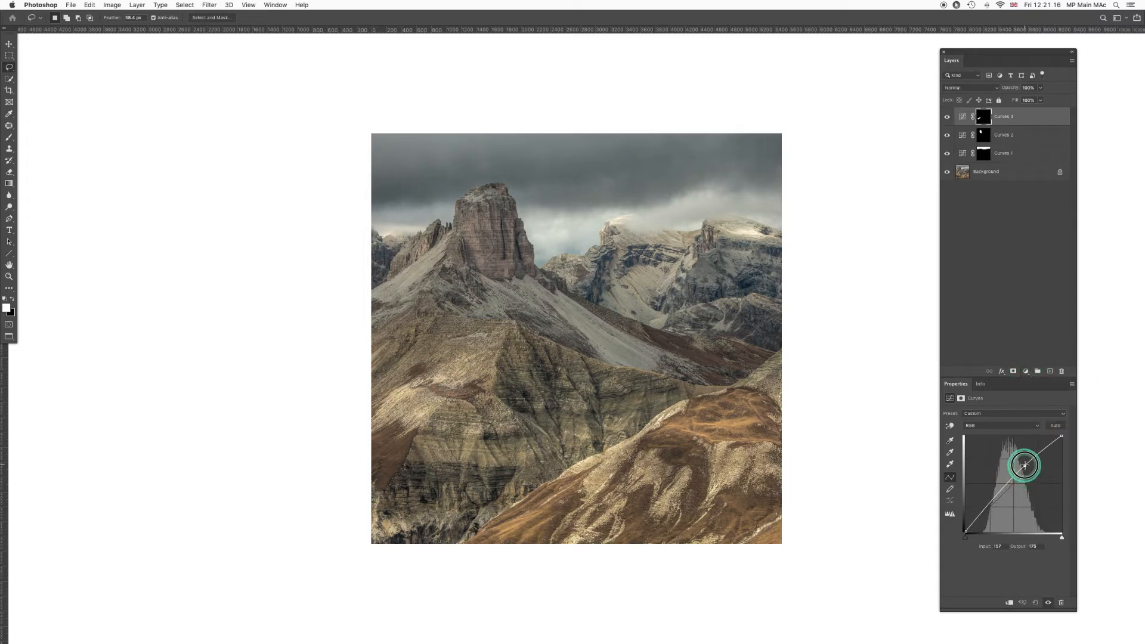
pyautogui.click(995, 502)
# Lasso the brown crest of the right foreground hill and brighten it with another Curves adjustment layer
pyautogui.moveTo(745, 419)
pyautogui.mouseDown()
pyautogui.moveTo(741, 393)
pyautogui.moveTo(670, 422)
pyautogui.moveTo(706, 443)
pyautogui.moveTo(777, 449)
pyautogui.moveTo(832, 435)
pyautogui.moveTo(763, 406)
pyautogui.mouseUp()
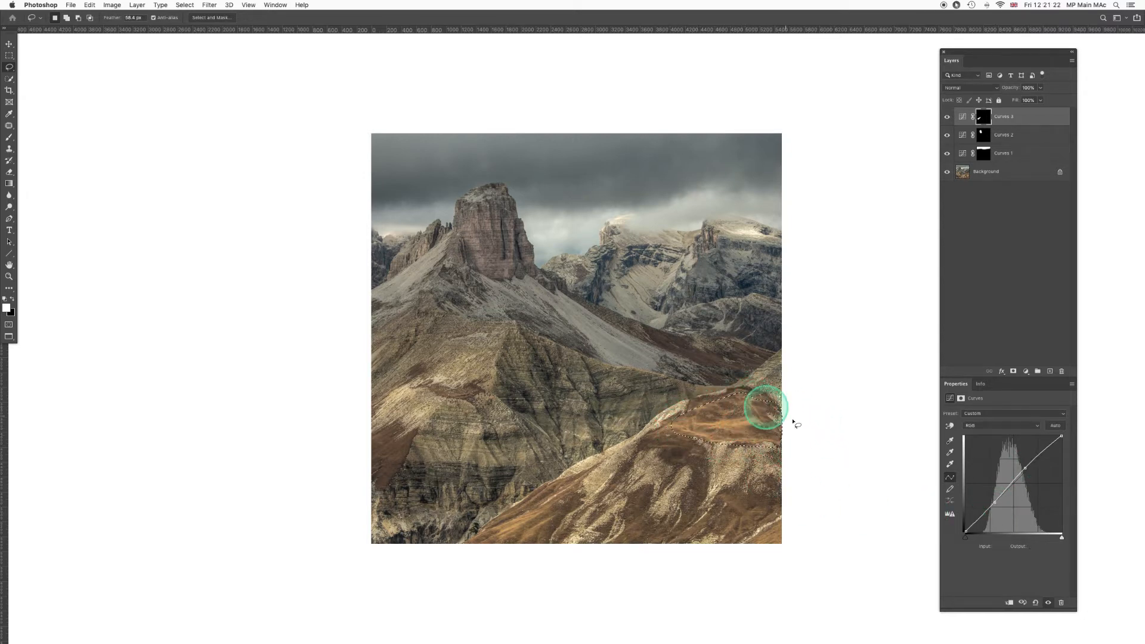
pyautogui.click(1025, 371)
pyautogui.click(1031, 424)
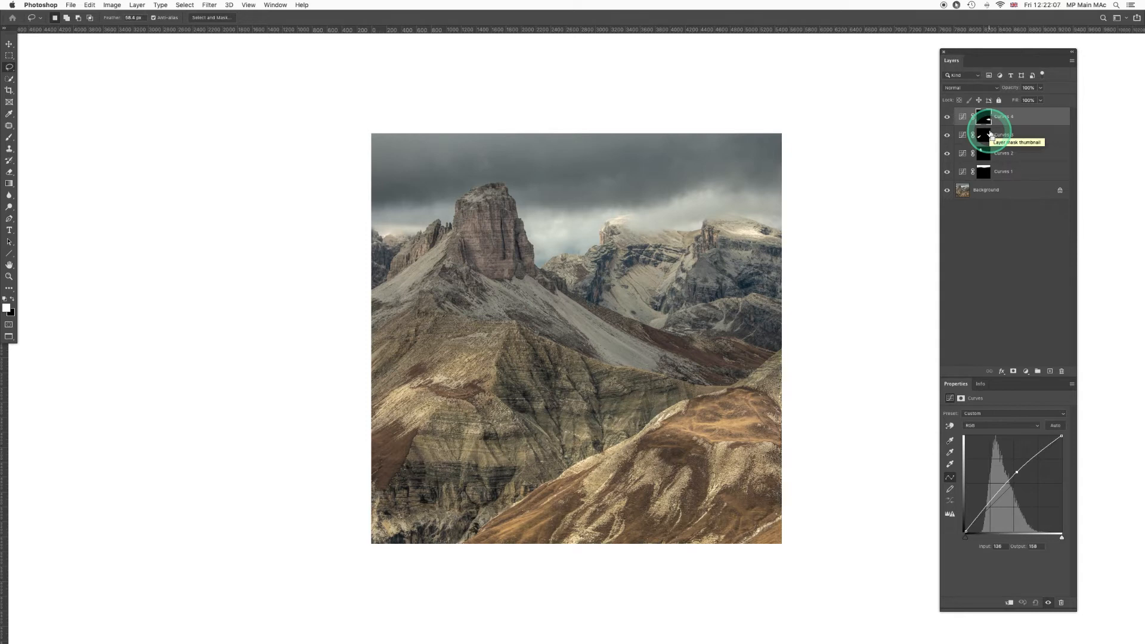
# Stamp all visible layers into a new top layer and open it in the Camera Raw filter
pyautogui.press('alt+shift+super+n')
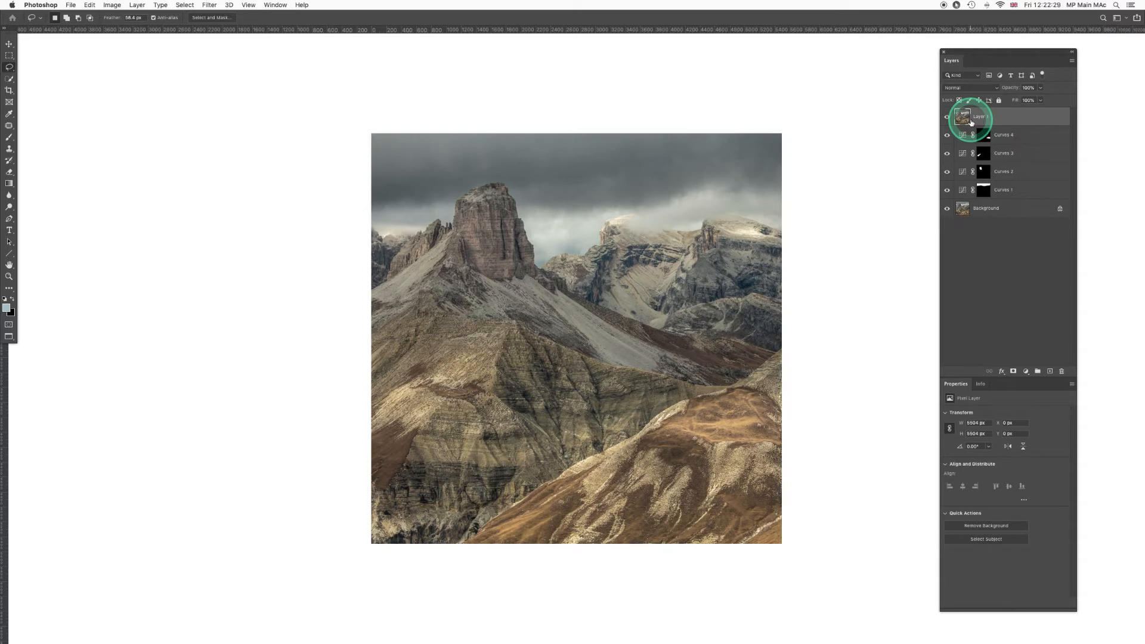
pyautogui.click(209, 5)
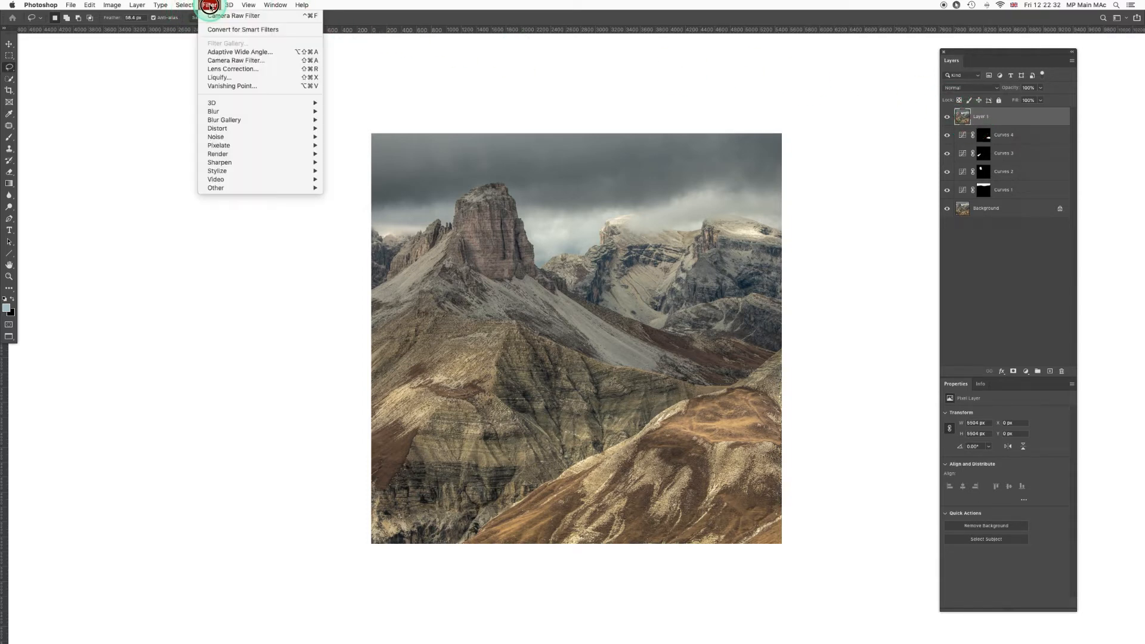
pyautogui.click(216, 60)
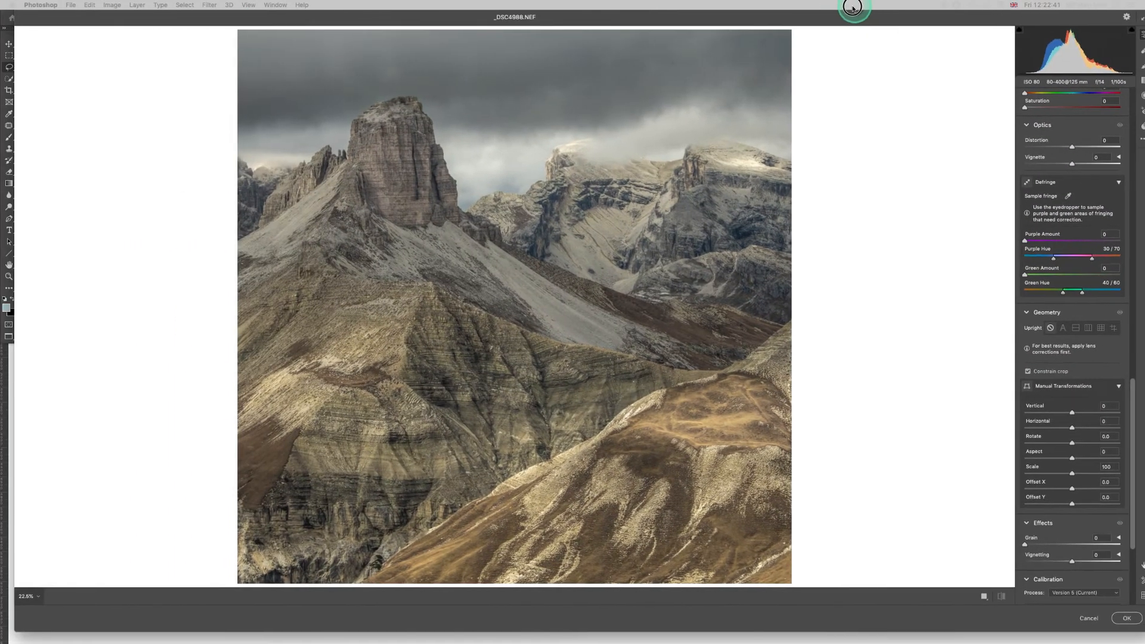
pyautogui.moveTo(852, 6)
pyautogui.mouseDown()
pyautogui.moveTo(833, 8)
pyautogui.moveTo(845, 8)
pyautogui.mouseUp()
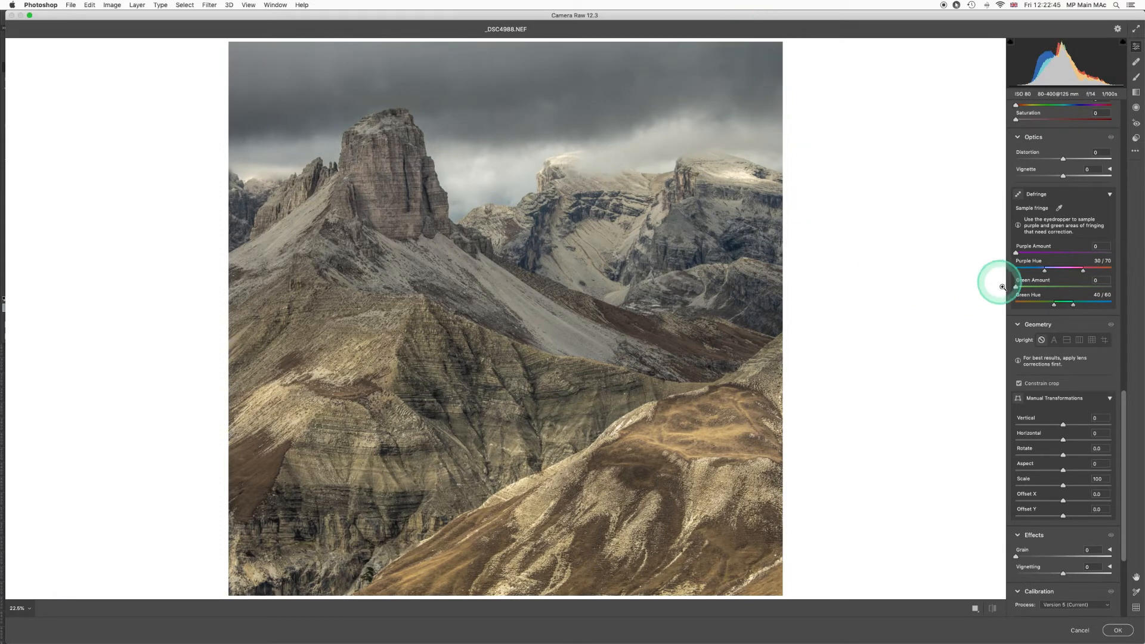
# Set Clarity to +24 and raise the Shadows in the Basic adjustments
pyautogui.scroll(5, 1052, 364)
pyautogui.scroll(10, 1052, 358)
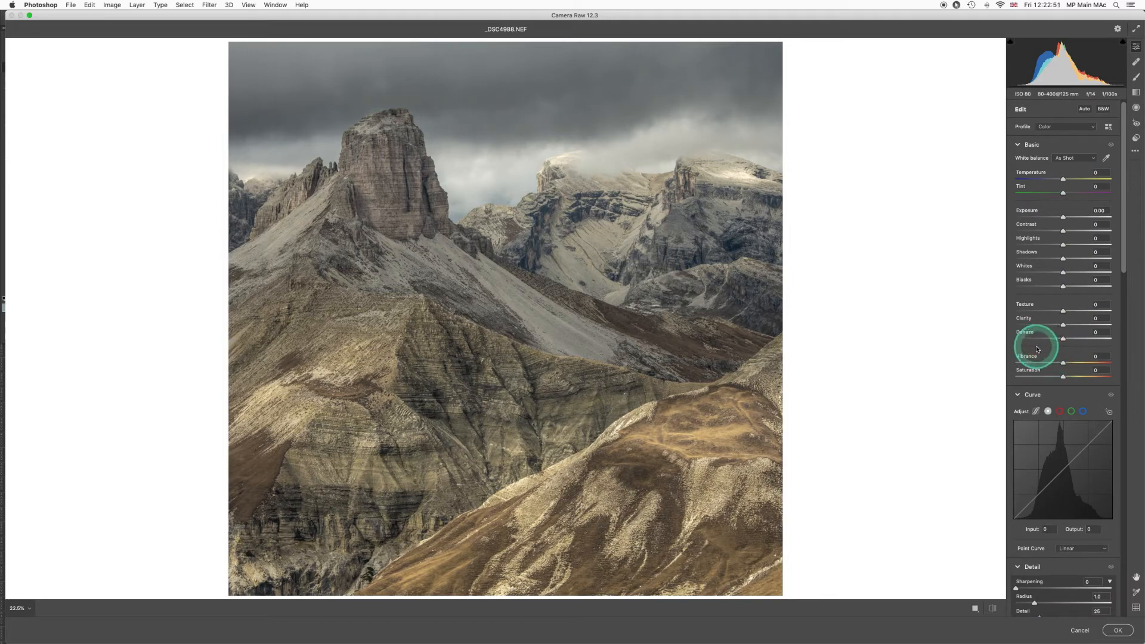
pyautogui.scroll(-1, 1035, 348)
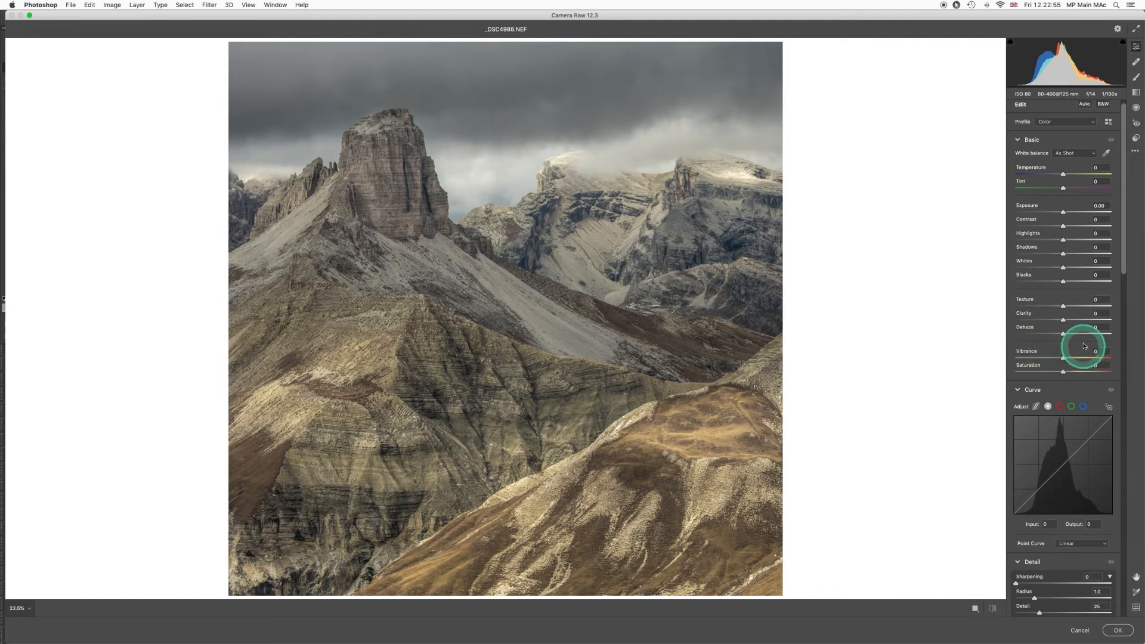
pyautogui.click(1063, 321)
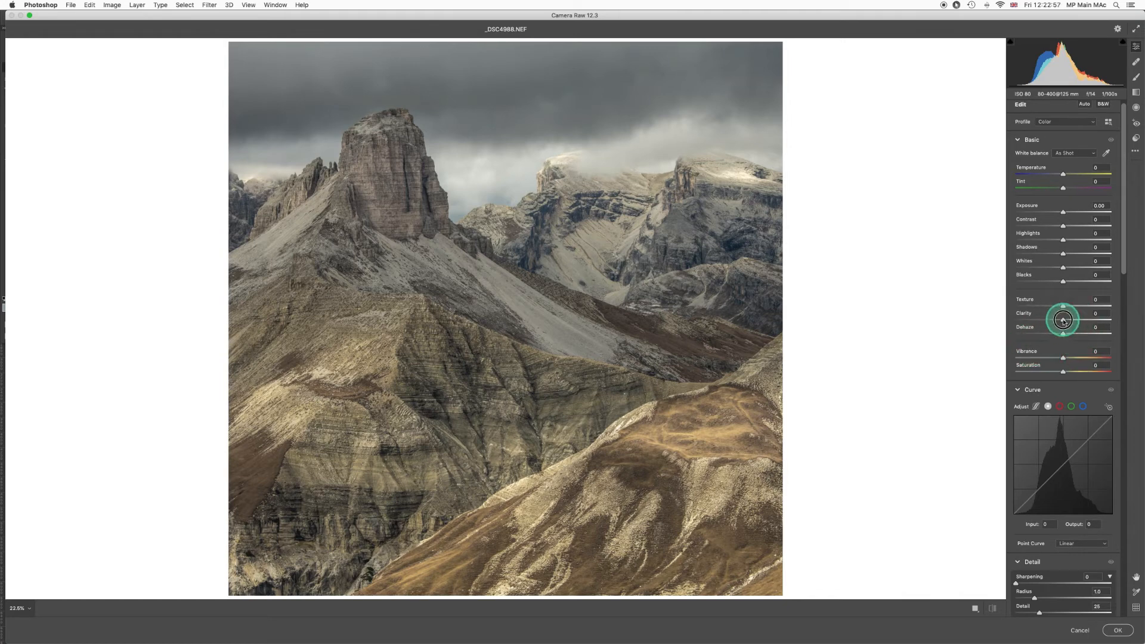
pyautogui.moveTo(1070, 321); pyautogui.dragTo(1074, 320)
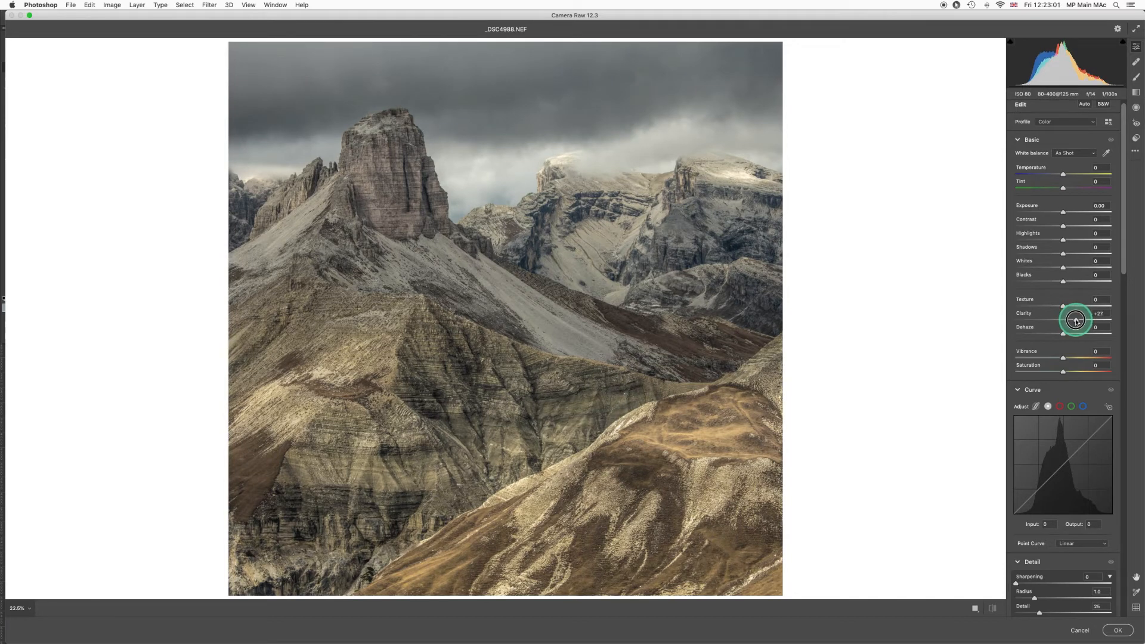
pyautogui.moveTo(1075, 320); pyautogui.dragTo(1074, 320)
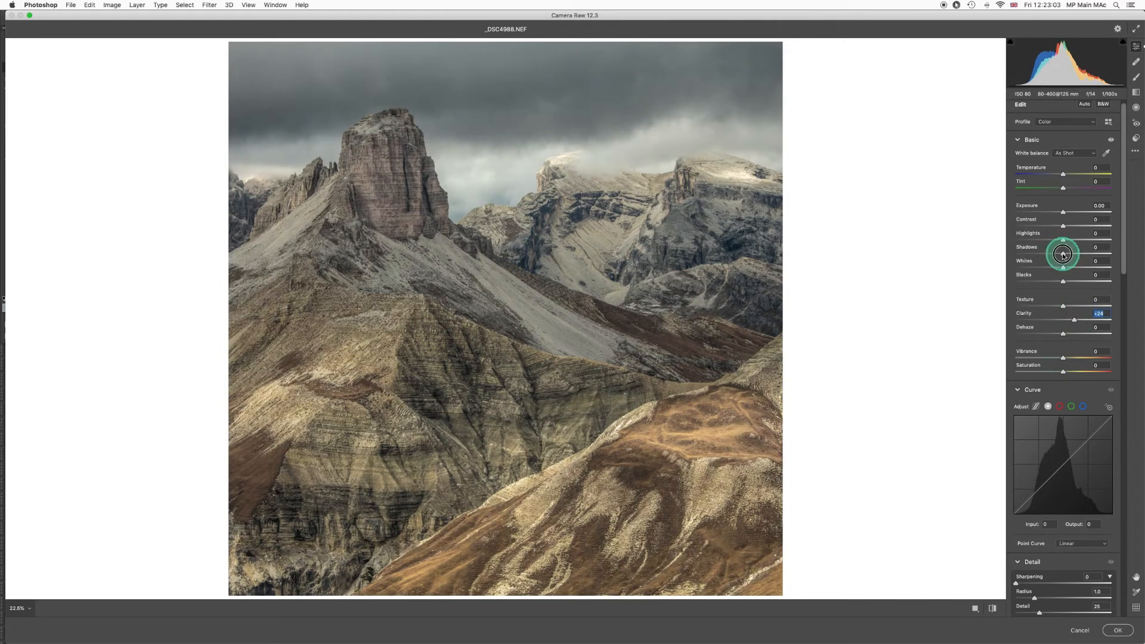
pyautogui.moveTo(1064, 254); pyautogui.dragTo(1073, 255)
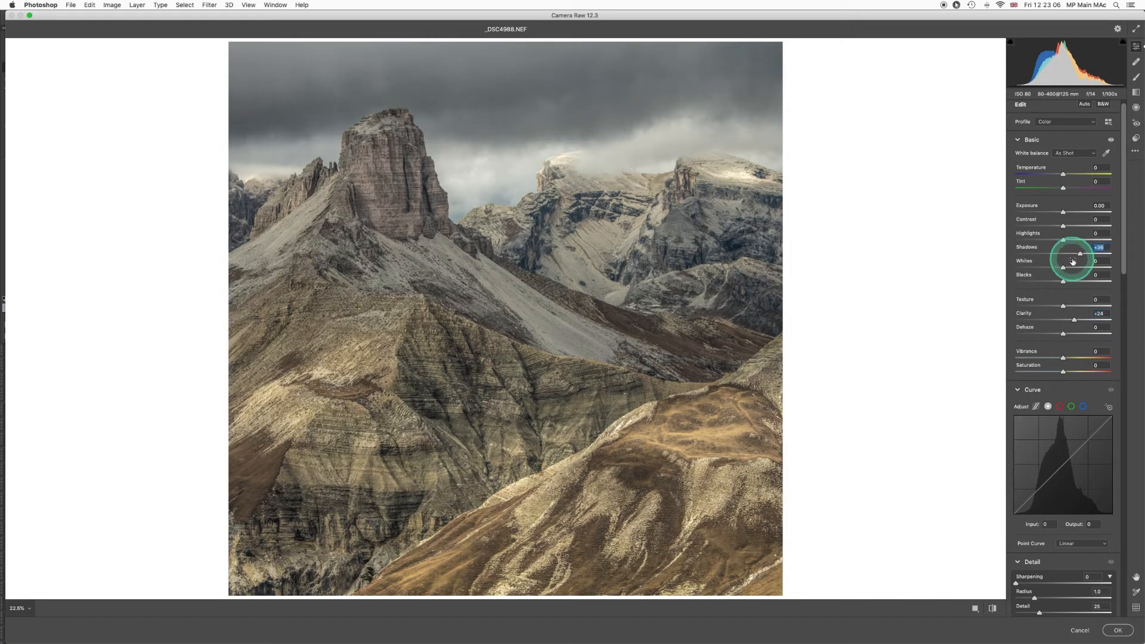
# Paint an adjustment brush mask over the distant mountains with the mask overlay enabled, reducing the brush size to 6
pyautogui.click(1136, 77)
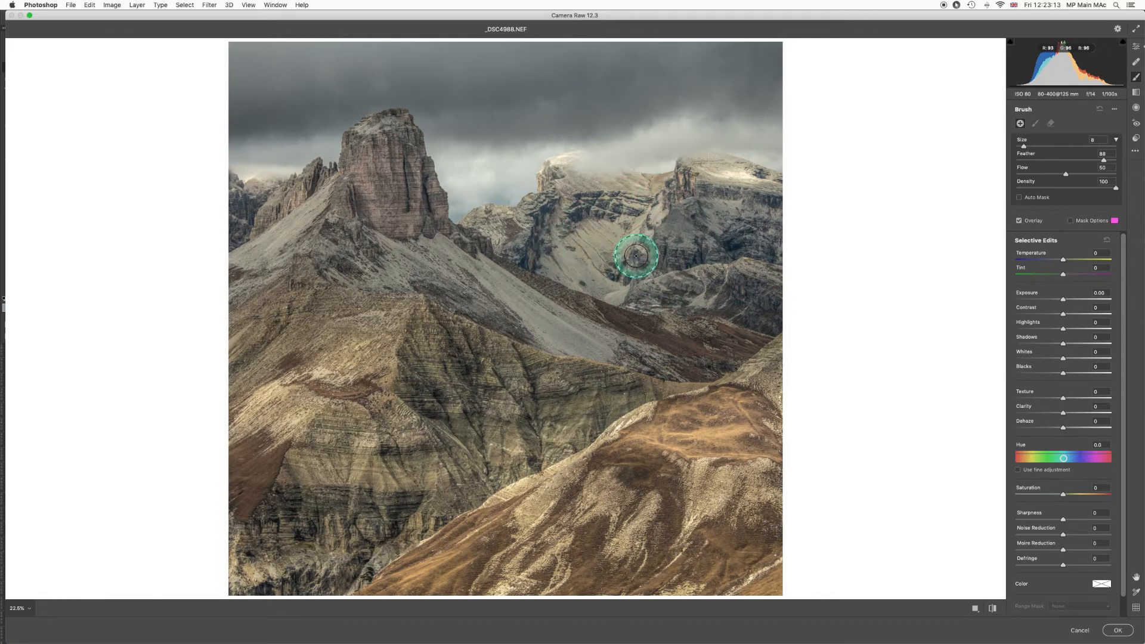
pyautogui.click(1070, 221)
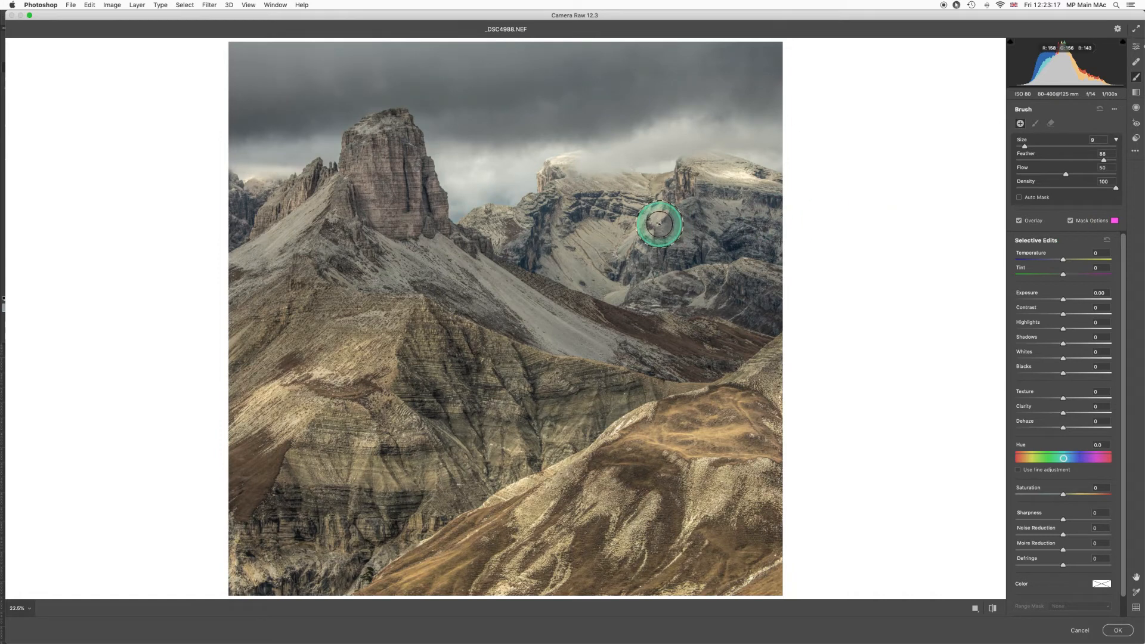
pyautogui.moveTo(660, 223)
pyautogui.mouseDown()
pyautogui.moveTo(578, 222)
pyautogui.moveTo(794, 224)
pyautogui.moveTo(739, 264)
pyautogui.moveTo(753, 290)
pyautogui.moveTo(485, 220)
pyautogui.moveTo(549, 255)
pyautogui.moveTo(518, 205)
pyautogui.moveTo(552, 168)
pyautogui.moveTo(588, 181)
pyautogui.moveTo(586, 251)
pyautogui.moveTo(784, 313)
pyautogui.moveTo(784, 240)
pyautogui.moveTo(737, 177)
pyautogui.moveTo(697, 170)
pyautogui.moveTo(778, 196)
pyautogui.mouseUp()
pyautogui.press('[')
pyautogui.press('[')
pyautogui.press('[')
pyautogui.press('[')
pyautogui.press('[')
pyautogui.press('[')
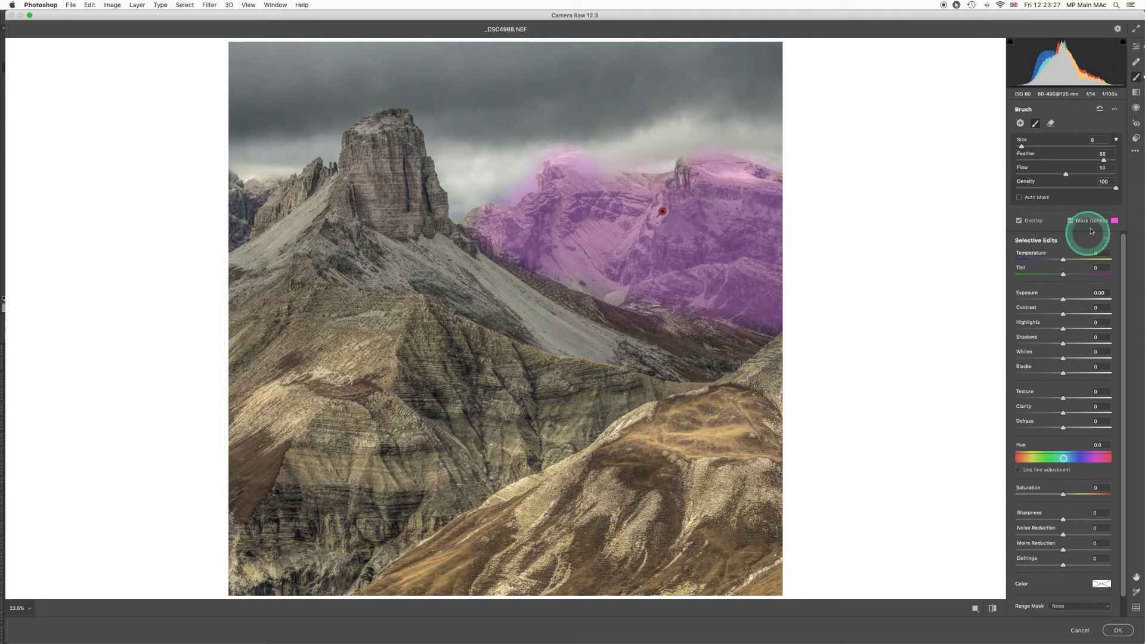
# Hide the mask overlay, lower Dehaze and Clarity slightly below zero on the distant mountains, and apply the Camera Raw filter
pyautogui.click(1070, 222)
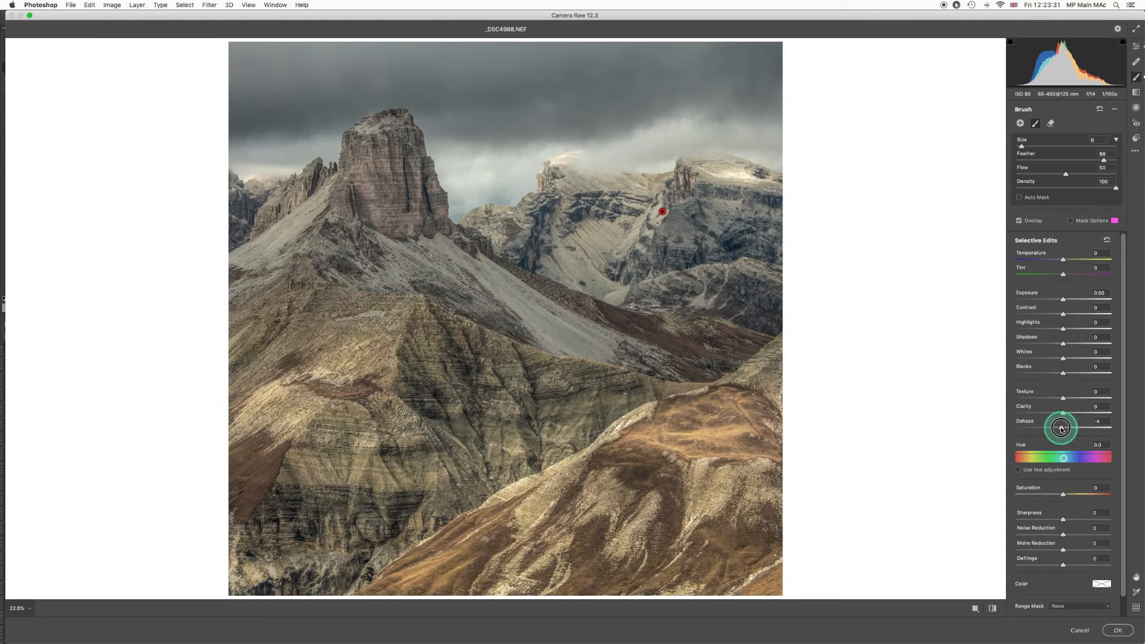
pyautogui.moveTo(1061, 428); pyautogui.dragTo(1058, 413)
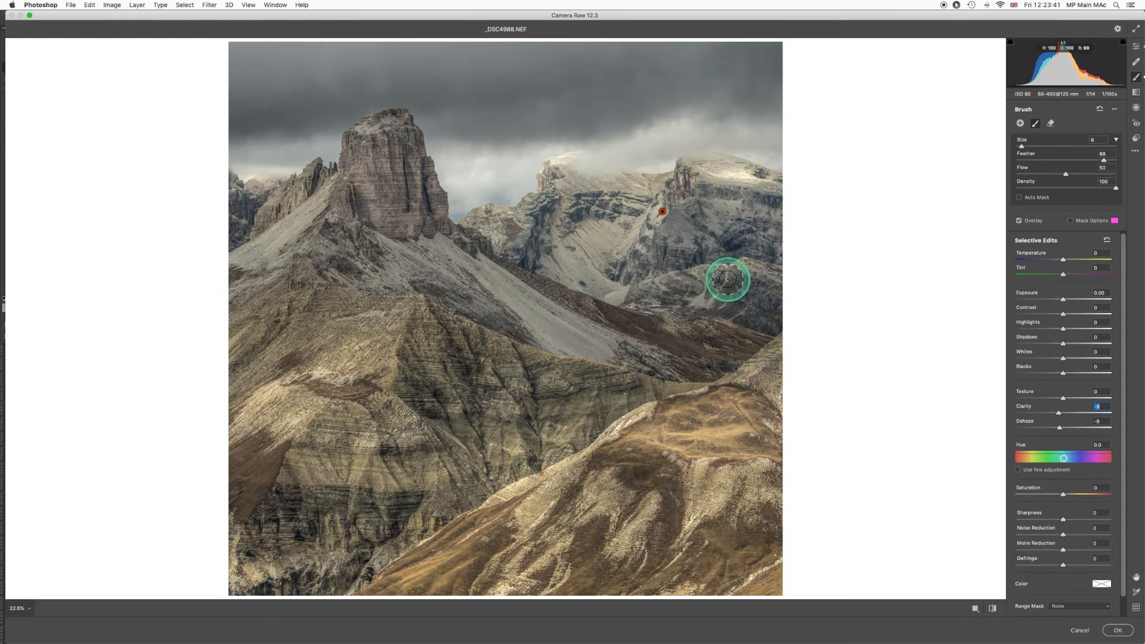
pyautogui.click(1119, 630)
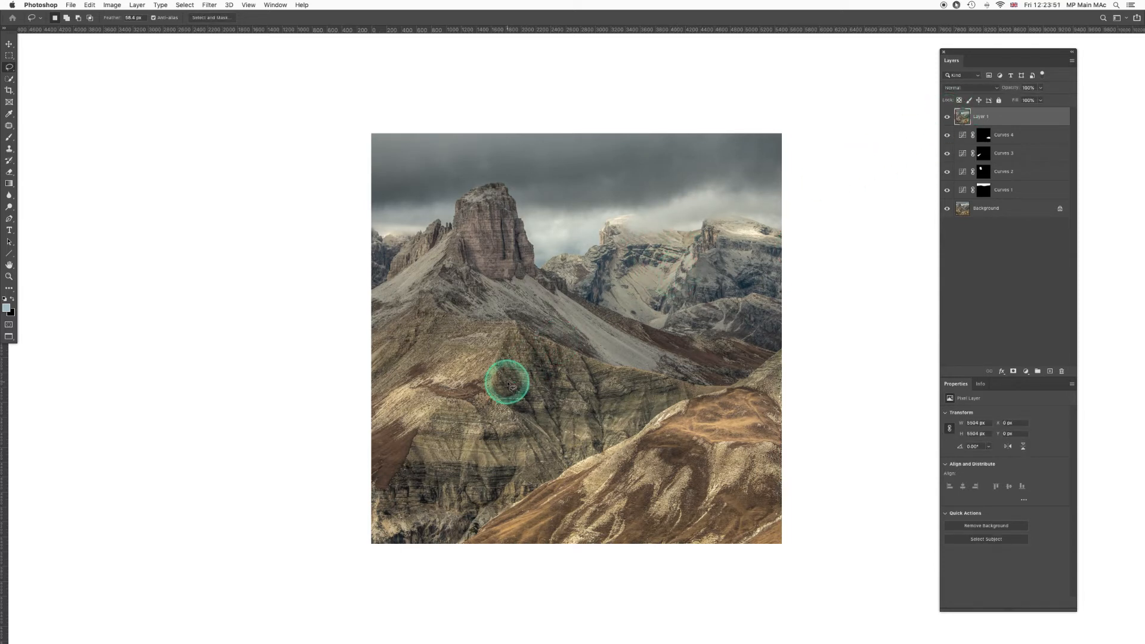
# Lasso the photo's bottom-left corner with a 70.7 px feather and darken it with a Luminosity Curves layer, lowering the white point to about 195
pyautogui.moveTo(111, 24); pyautogui.dragTo(168, 14)
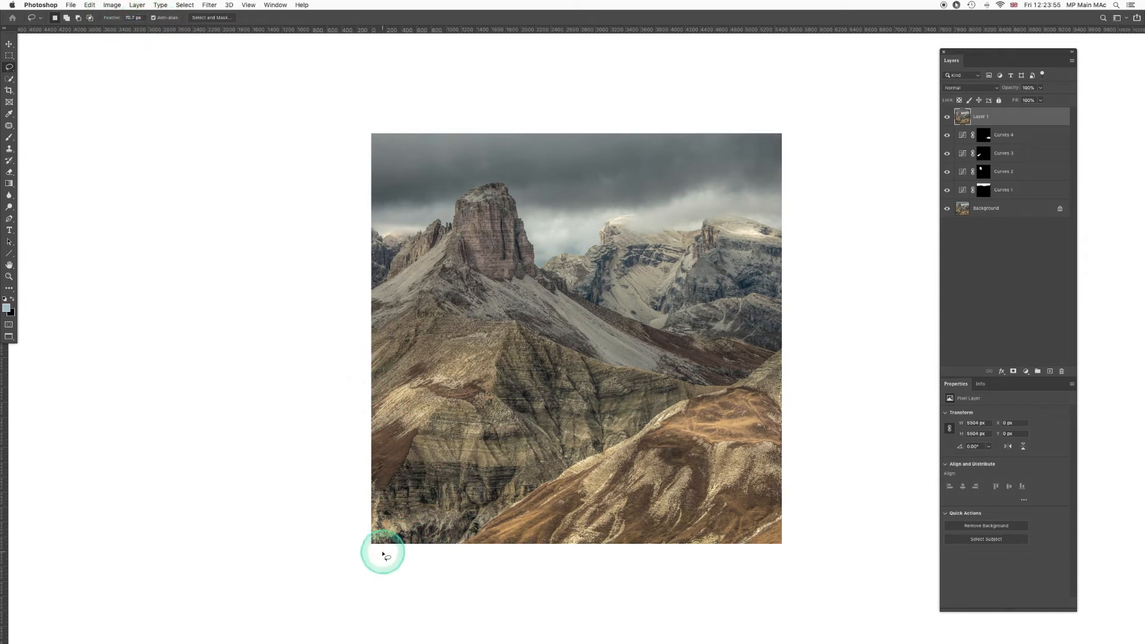
pyautogui.moveTo(358, 477)
pyautogui.mouseDown()
pyautogui.moveTo(383, 516)
pyautogui.moveTo(430, 518)
pyautogui.moveTo(352, 560)
pyautogui.moveTo(309, 542)
pyautogui.moveTo(330, 478)
pyautogui.moveTo(357, 473)
pyautogui.moveTo(415, 513)
pyautogui.moveTo(379, 526)
pyautogui.mouseUp()
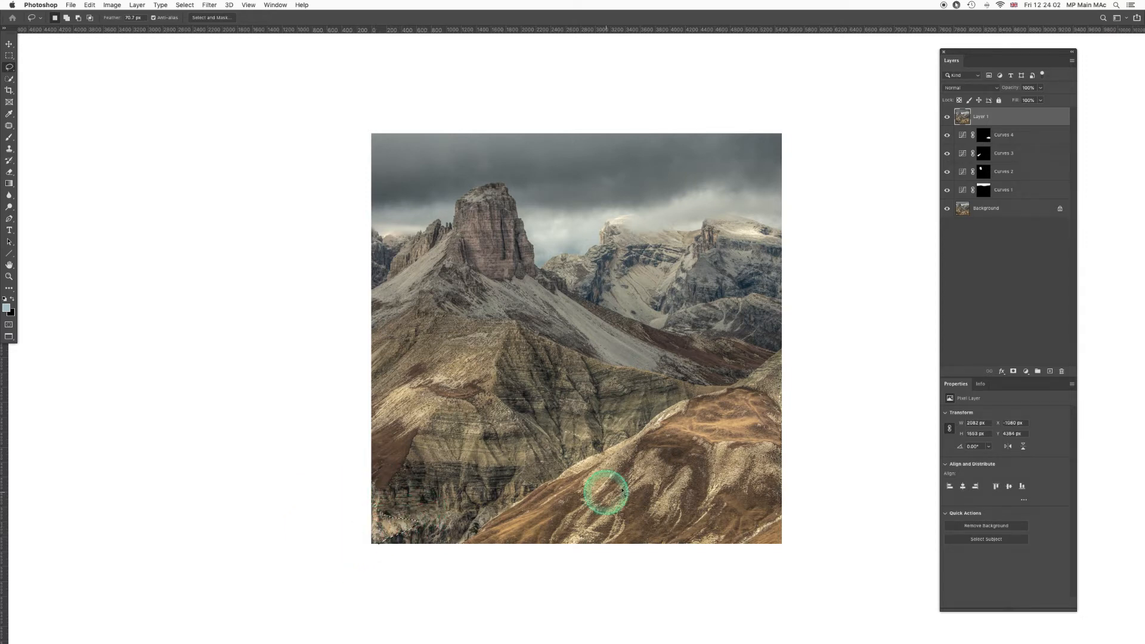
pyautogui.click(1025, 371)
pyautogui.click(1041, 423)
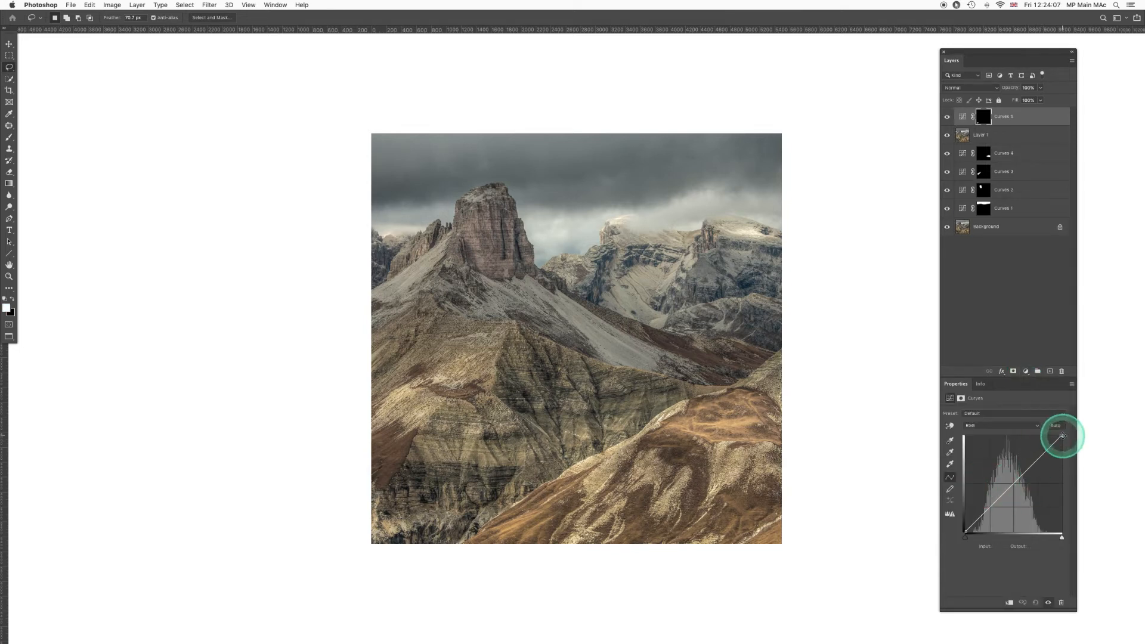
pyautogui.moveTo(1062, 436); pyautogui.dragTo(1072, 458)
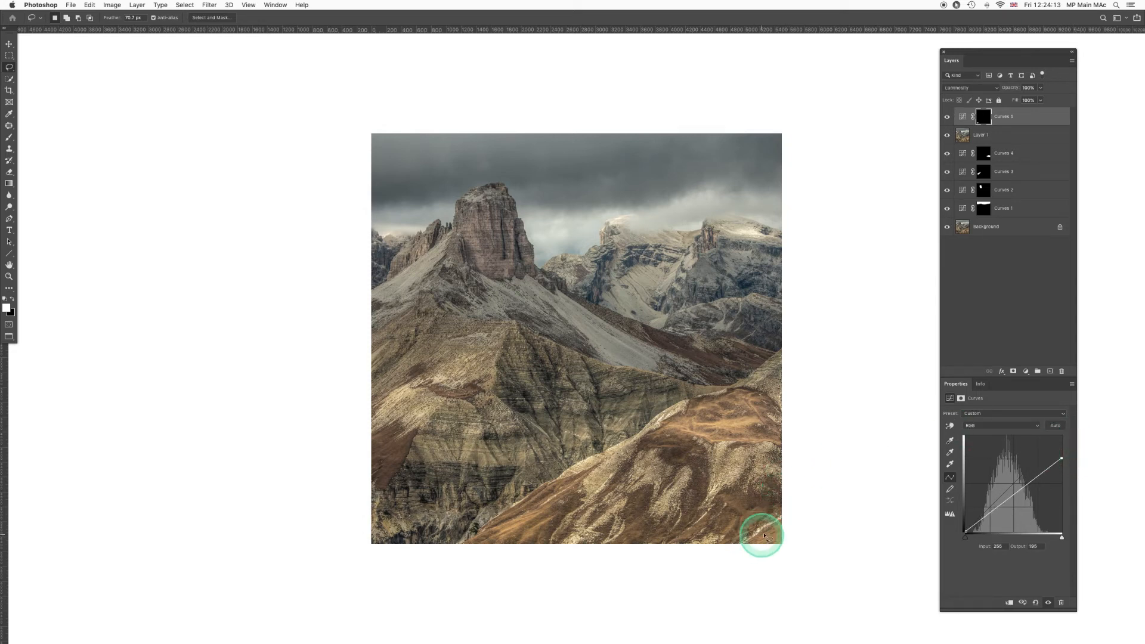
# Lasso the photo's bottom-right corner and darken it with a new Curves adjustment layer, lowering the white point's output to about 222
pyautogui.moveTo(797, 511)
pyautogui.mouseDown()
pyautogui.moveTo(736, 553)
pyautogui.moveTo(763, 576)
pyautogui.moveTo(812, 558)
pyautogui.moveTo(805, 511)
pyautogui.mouseUp()
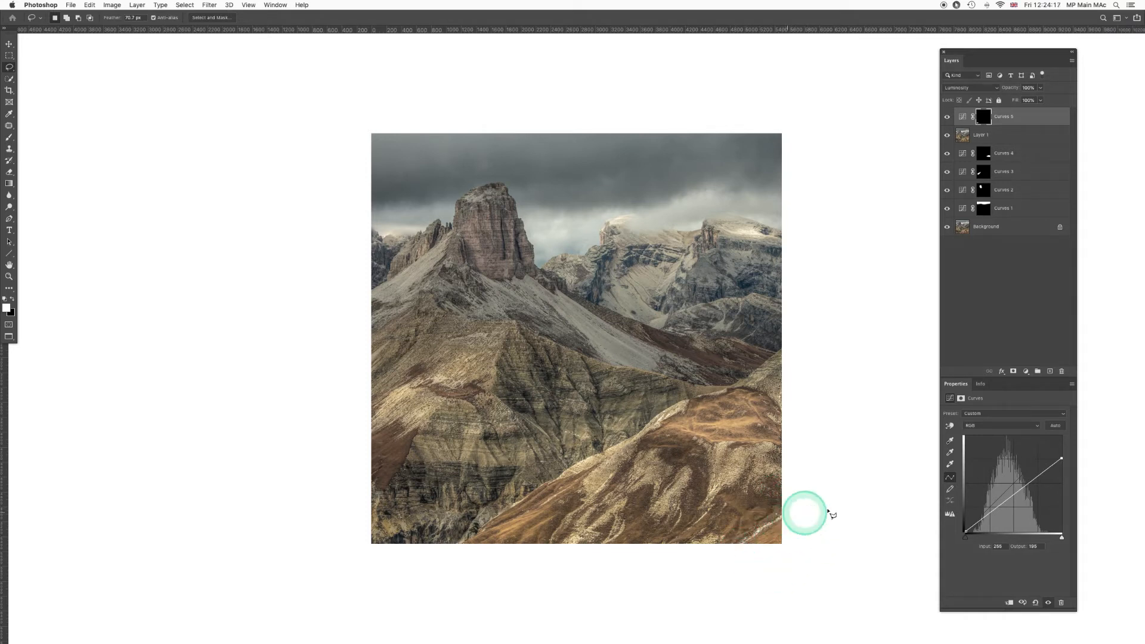
pyautogui.click(1025, 371)
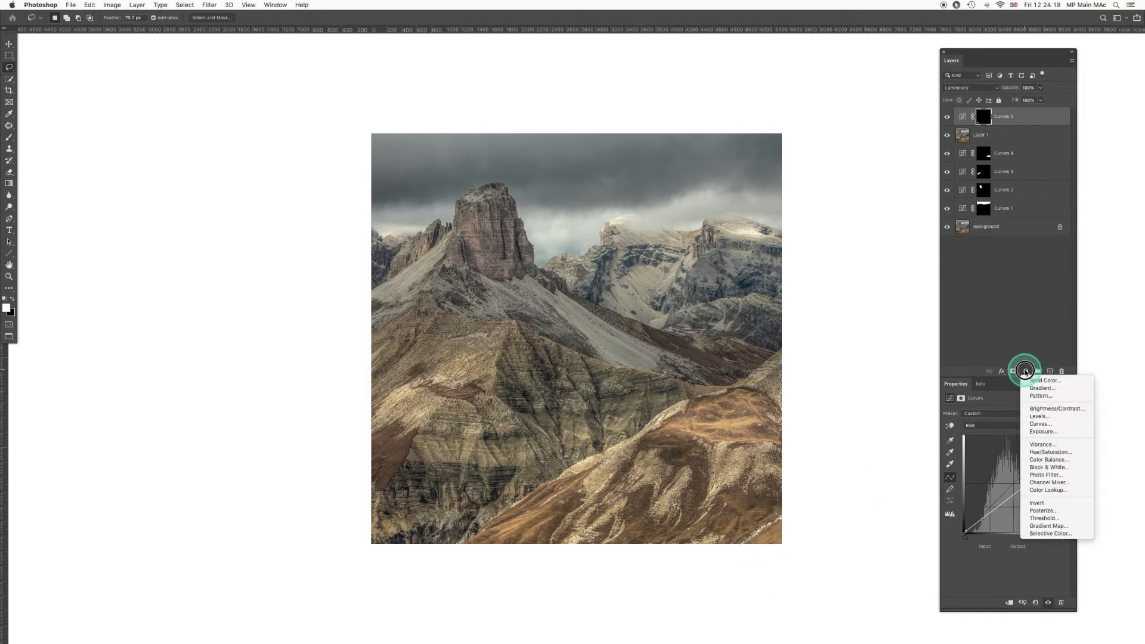
pyautogui.click(1039, 423)
pyautogui.moveTo(1062, 436); pyautogui.dragTo(1066, 449)
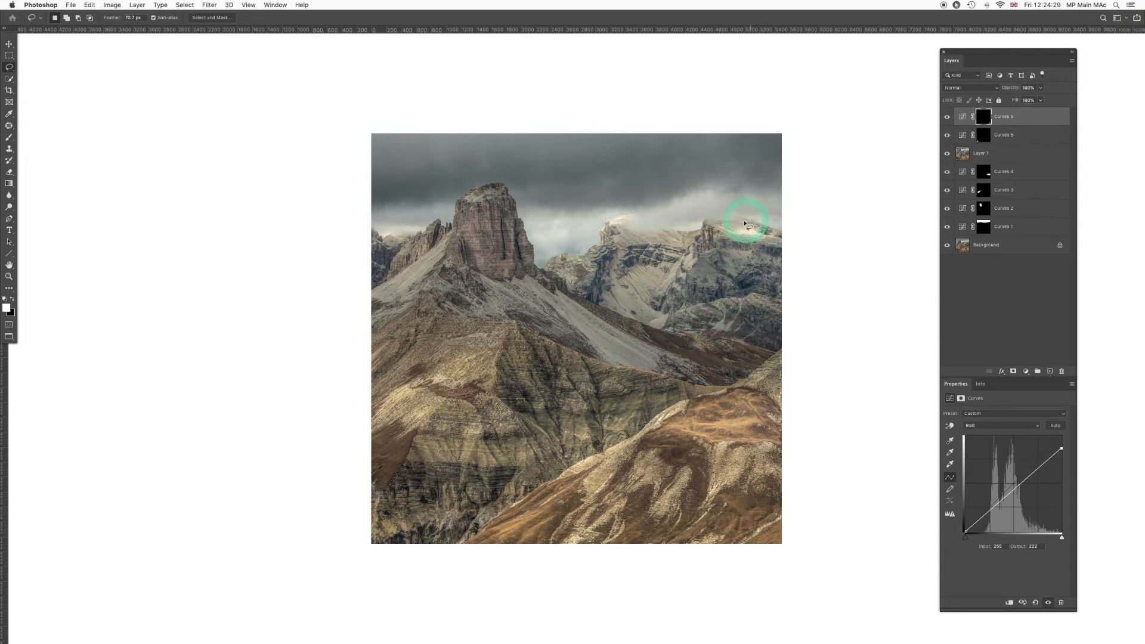
# Lasso the bright crest of the far-right distant mountain and brighten it with a Curves layer using a highlight point and a midtone point
pyautogui.moveTo(745, 223); pyautogui.dragTo(743, 222)
pyautogui.click(1025, 371)
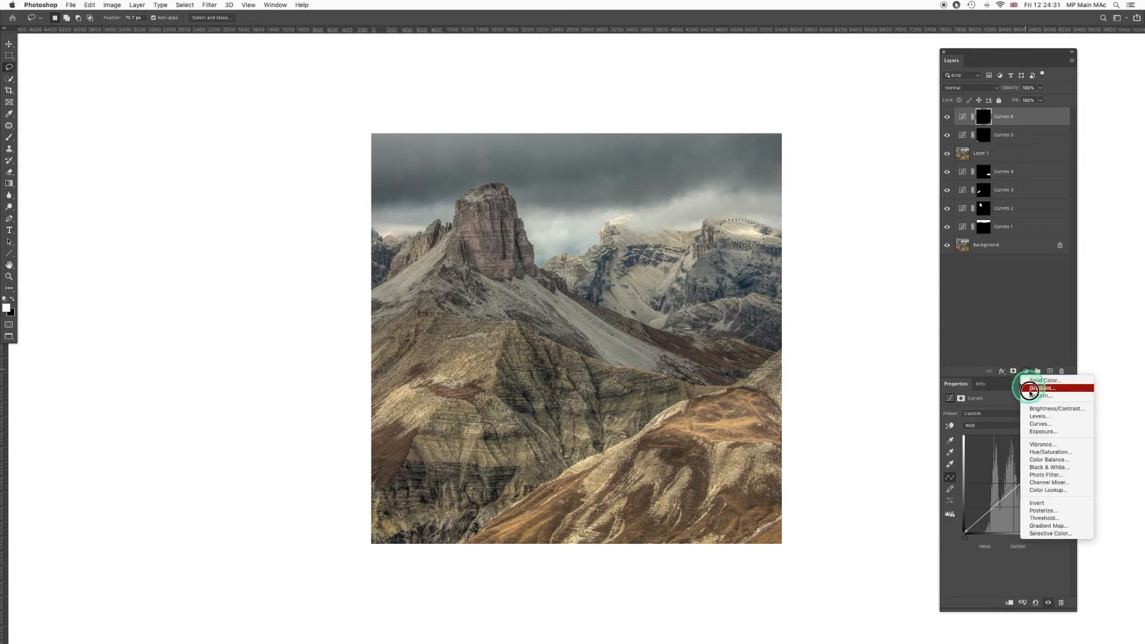
pyautogui.click(1036, 424)
pyautogui.moveTo(1034, 462); pyautogui.dragTo(1034, 457)
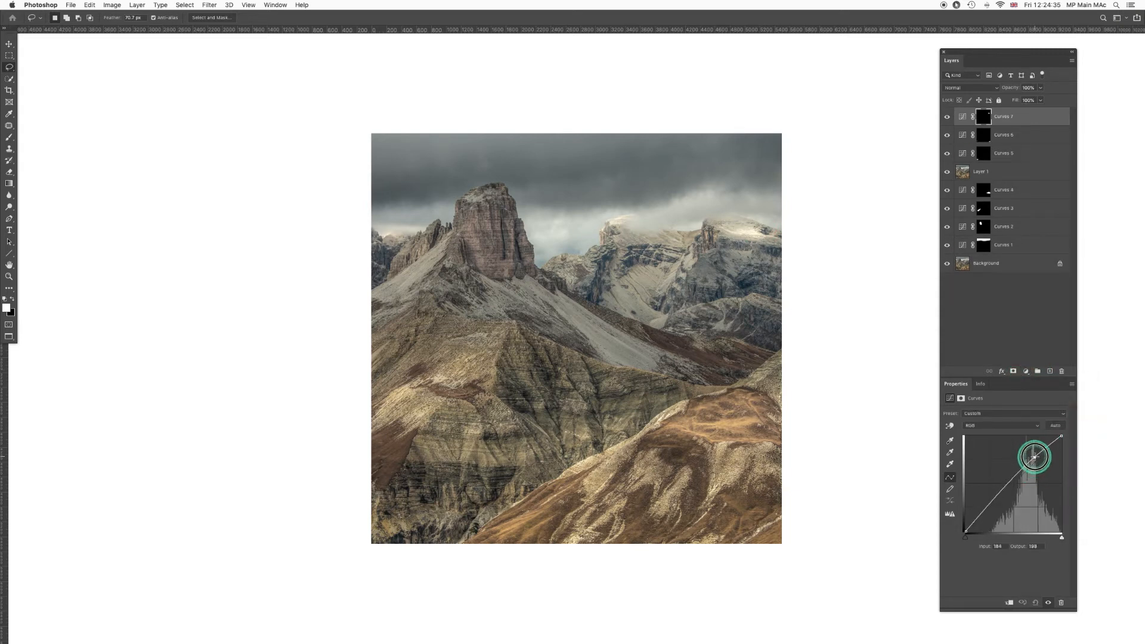
pyautogui.click(1012, 481)
pyautogui.moveTo(1011, 480); pyautogui.dragTo(1012, 481)
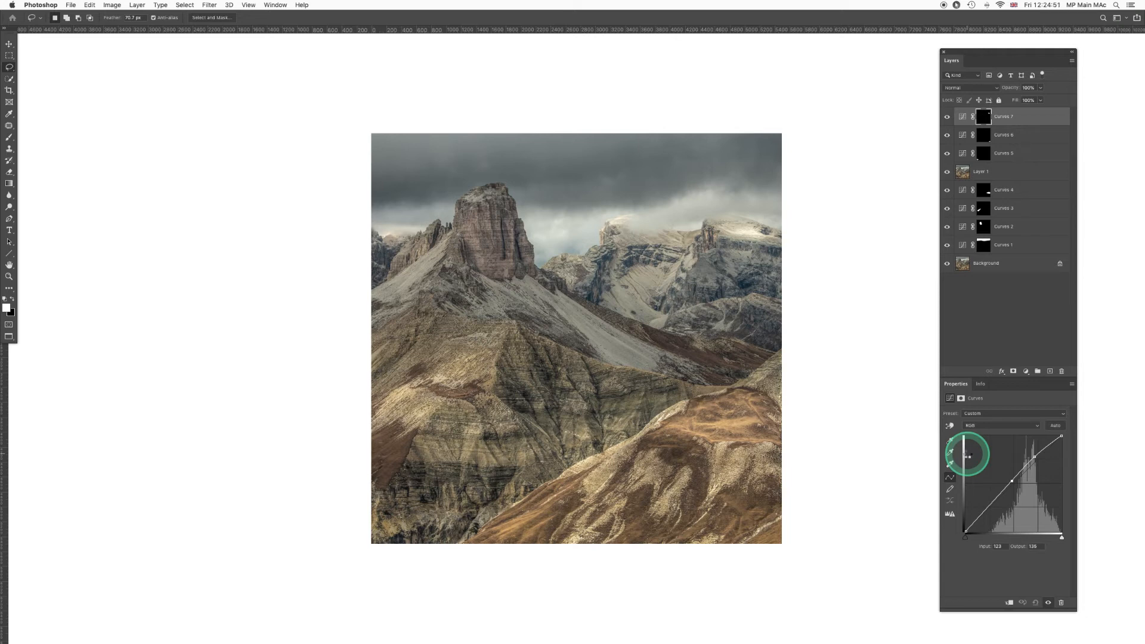
# Stamp all visible layers into a new top layer, open it in the Camera Raw filter, and reposition the filter window
pyautogui.press('super+alt+shift+e')
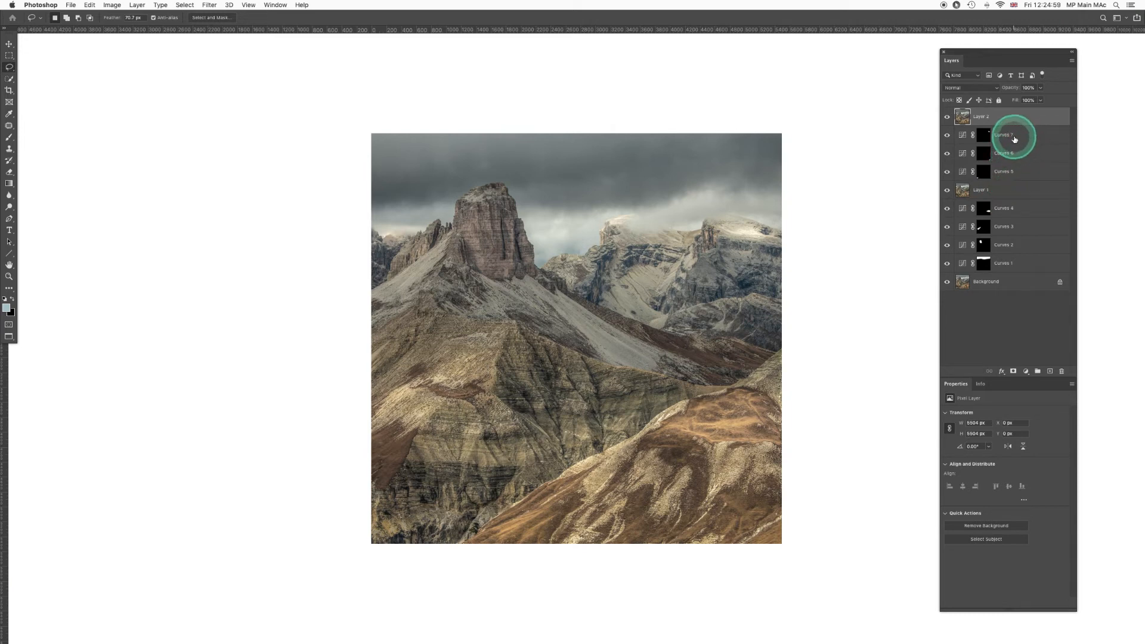
pyautogui.click(211, 5)
pyautogui.click(222, 66)
pyautogui.click(471, 302)
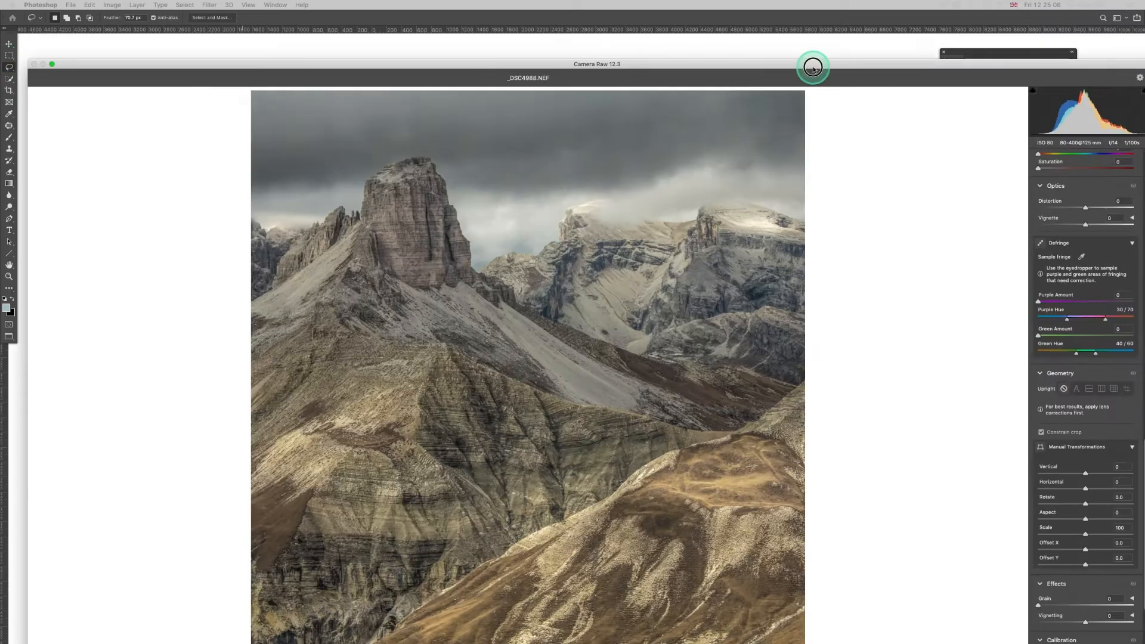
pyautogui.moveTo(810, 64); pyautogui.dragTo(791, 1)
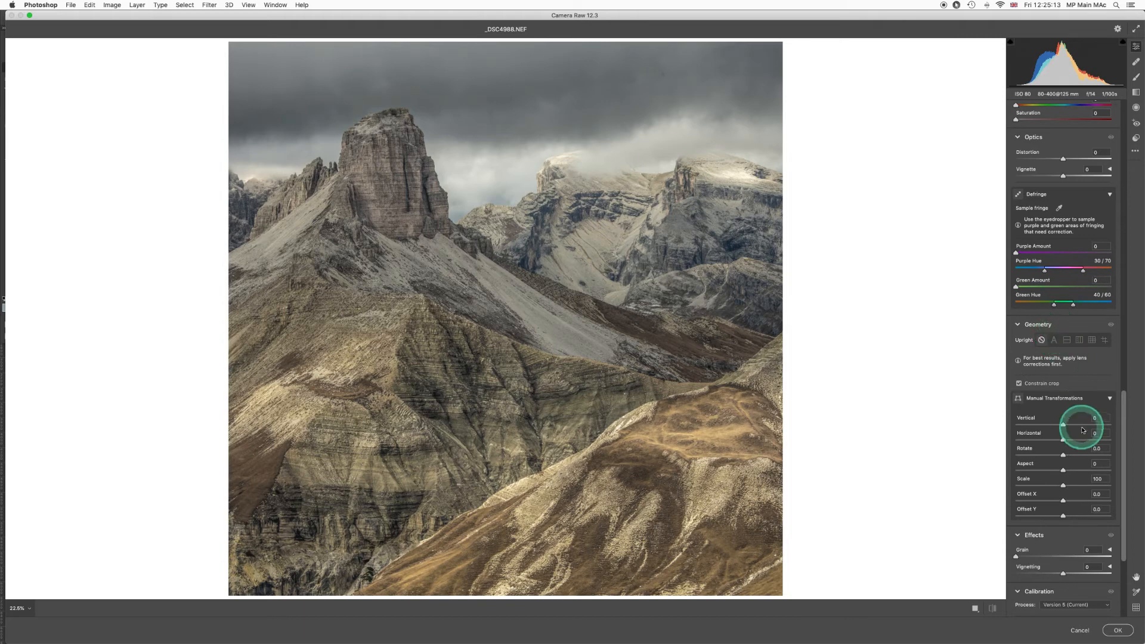
# Try raising the Oranges luminance to about +31 in the Color Mixer
pyautogui.scroll(-5, 1064, 428)
pyautogui.scroll(-3, 1063, 429)
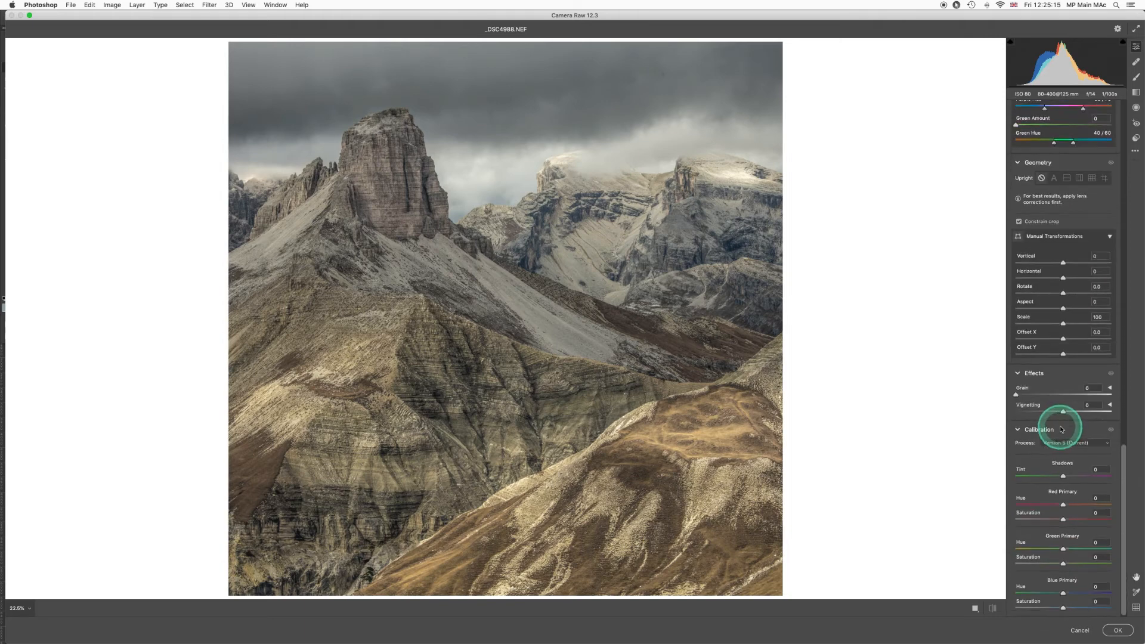
pyautogui.scroll(20, 1059, 431)
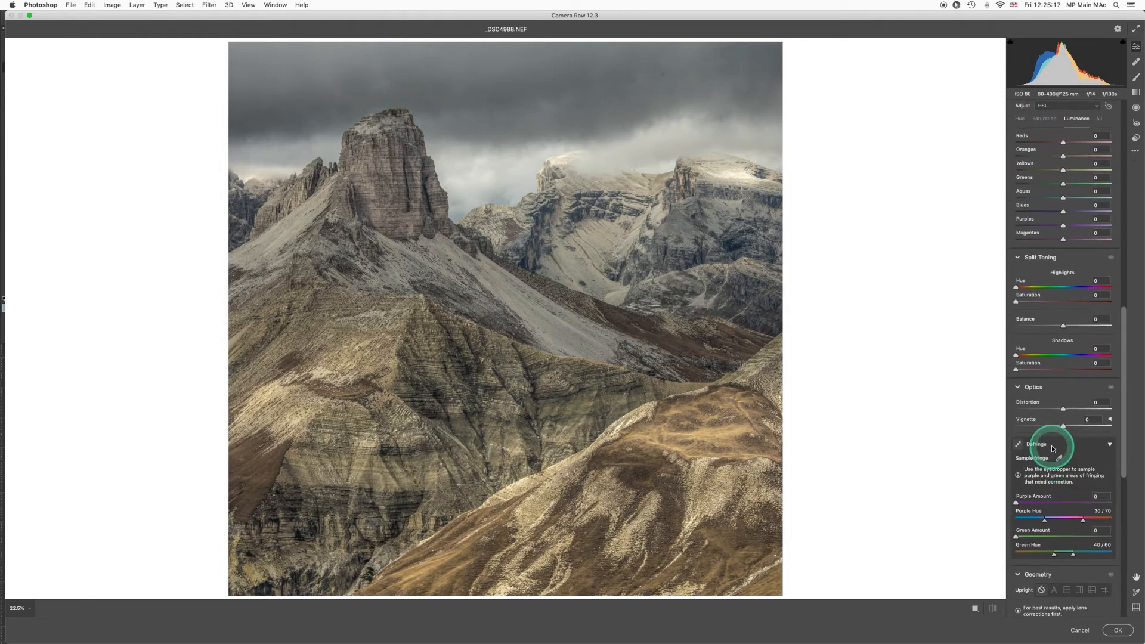
pyautogui.scroll(5, 1052, 449)
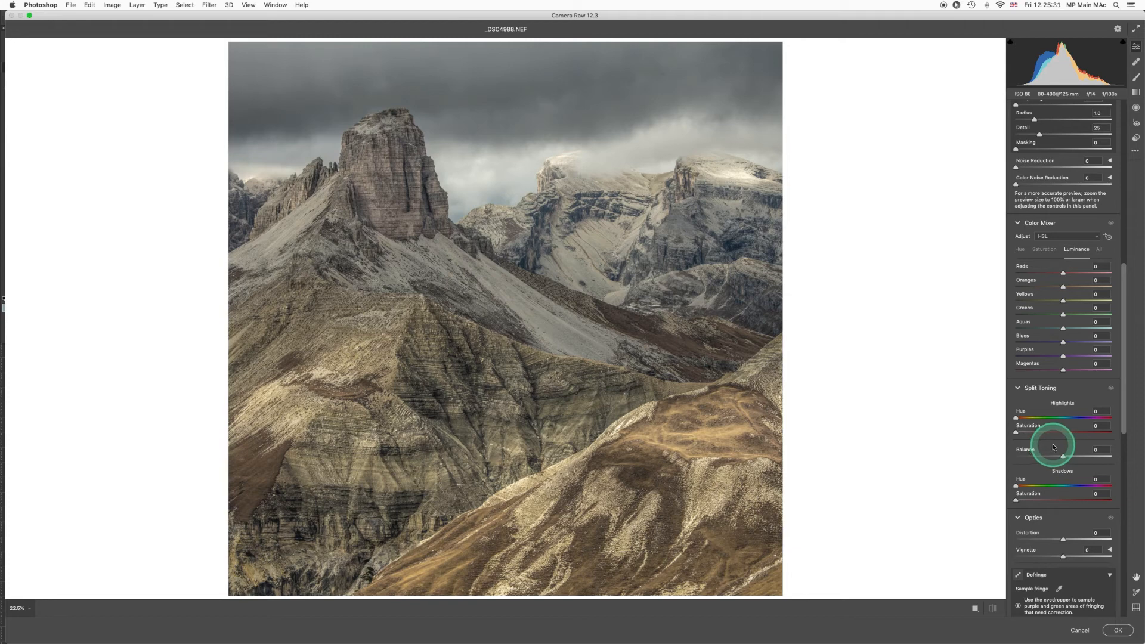
pyautogui.click(1063, 287)
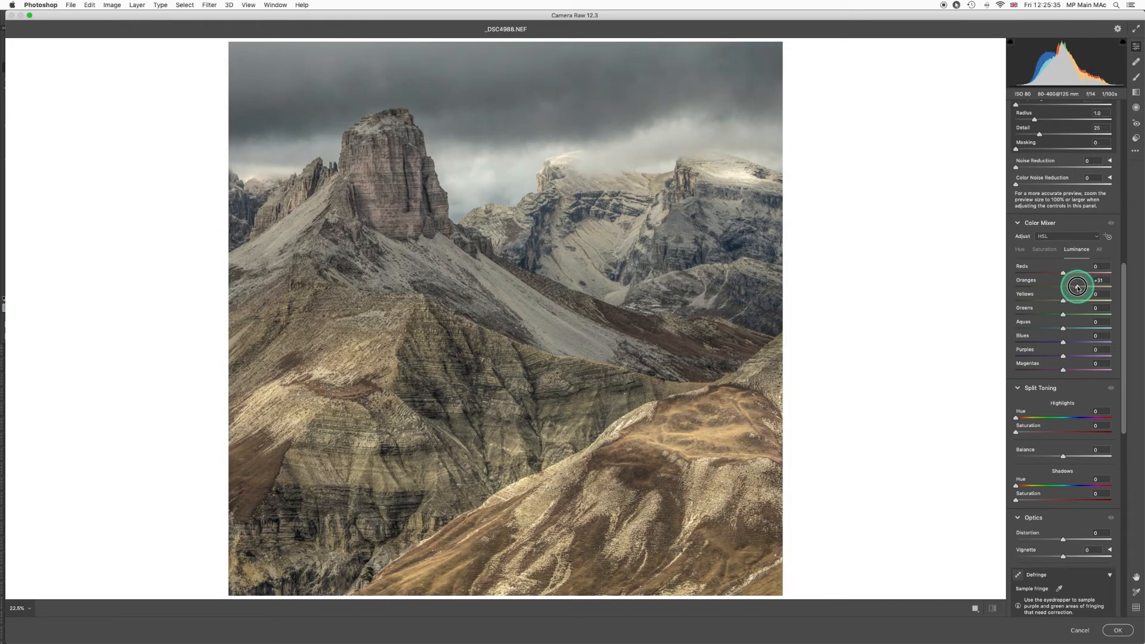
pyautogui.moveTo(1077, 287)
pyautogui.mouseDown()
pyautogui.moveTo(1075, 278)
pyautogui.moveTo(1064, 287)
pyautogui.moveTo(1078, 286)
pyautogui.mouseUp()
# Try raising the Reds and Oranges saturation and lowering the Blues in the Color Mixer, and reset the sliders to 0
pyautogui.click(1043, 250)
pyautogui.click(1063, 273)
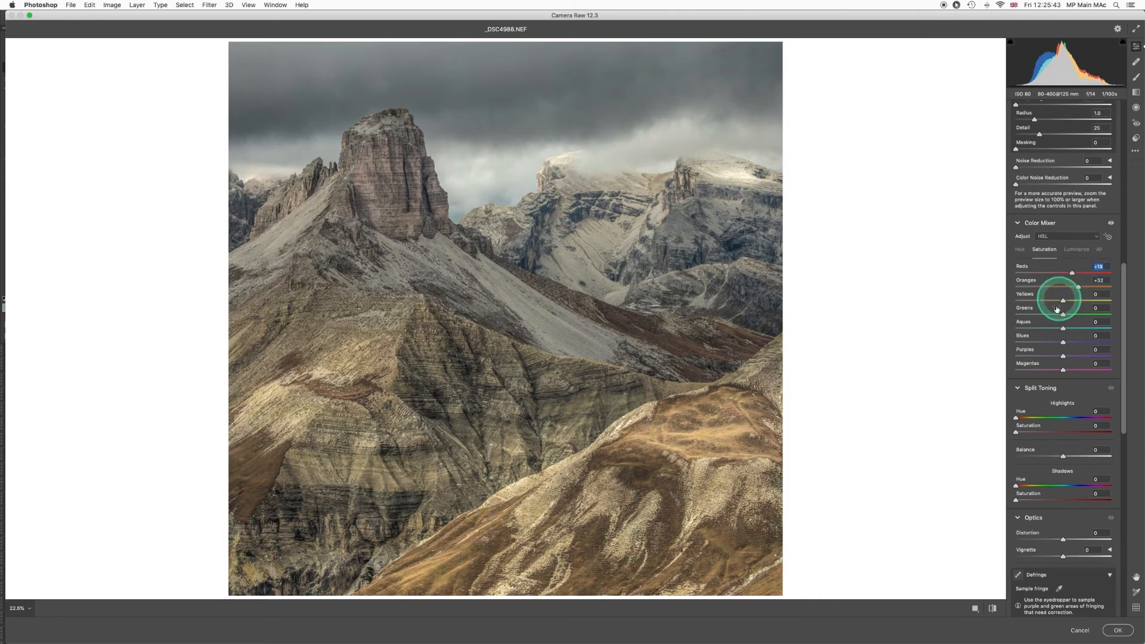
pyautogui.click(1064, 342)
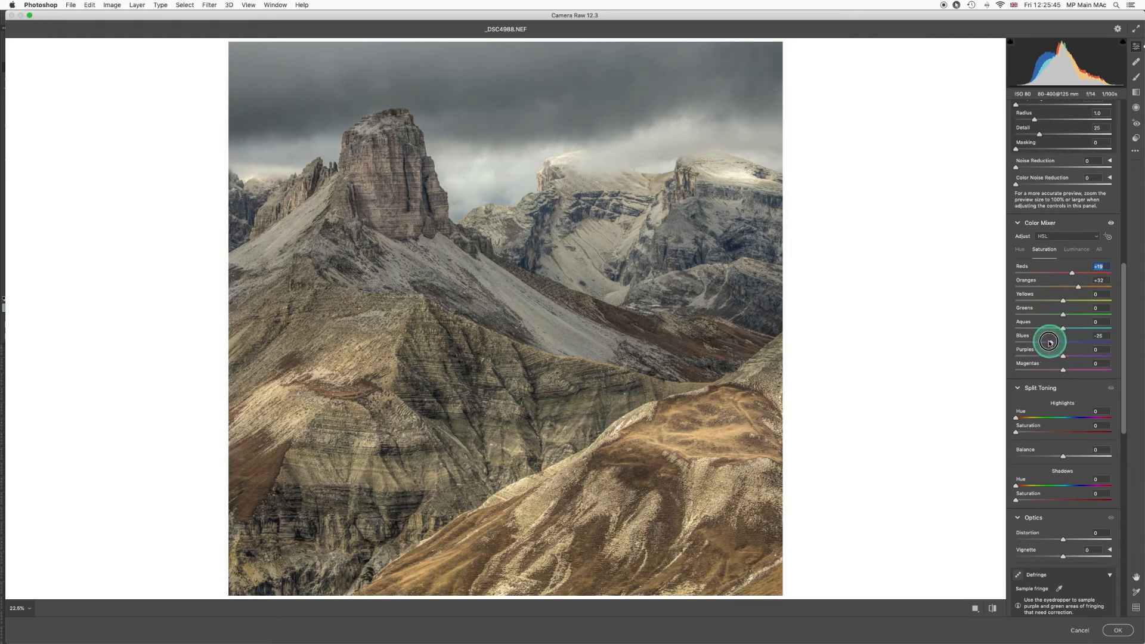
pyautogui.moveTo(1048, 343); pyautogui.dragTo(1043, 325)
pyautogui.click(1062, 327)
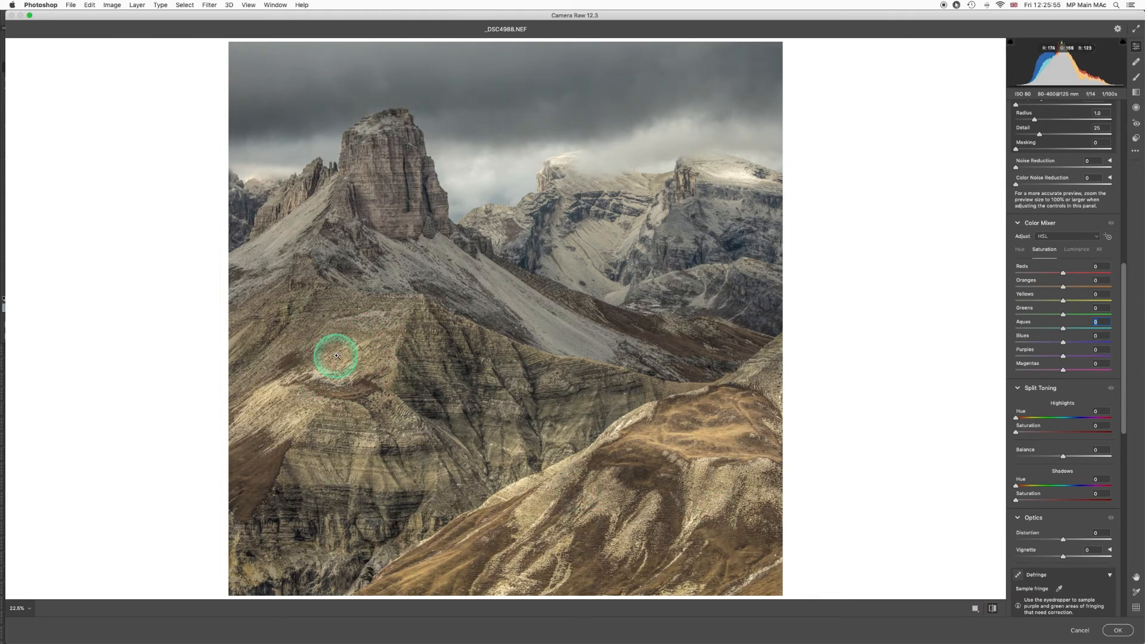
# Paint a size 6 adjustment brush mask over the lit slope at the photo's left side, and hide the mask overlay
pyautogui.click(1136, 76)
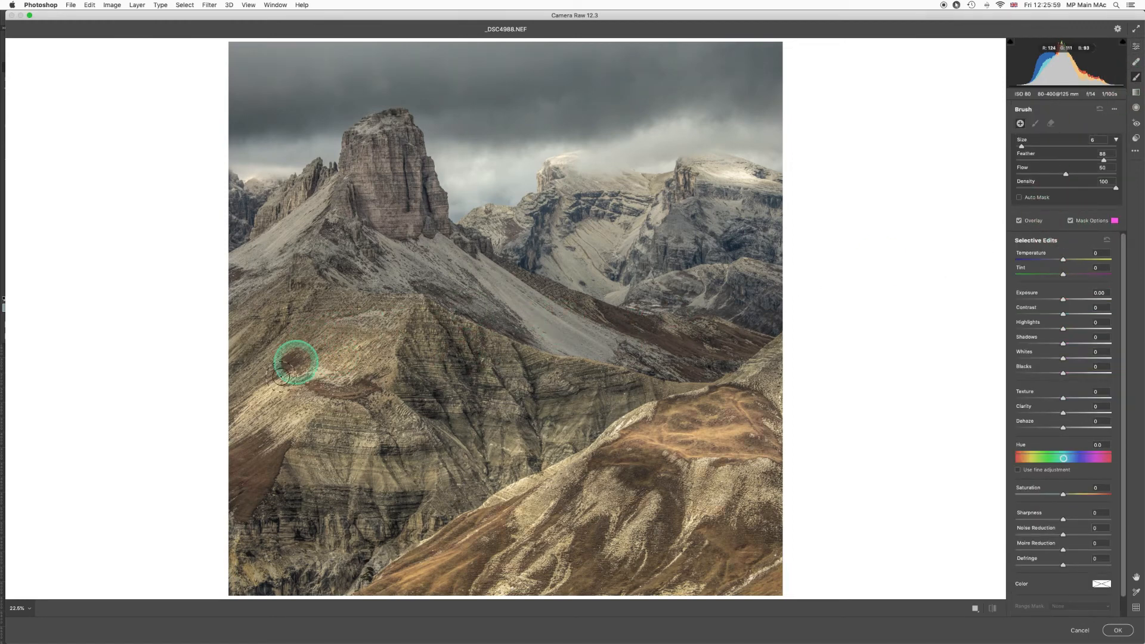
pyautogui.moveTo(255, 409)
pyautogui.mouseDown()
pyautogui.moveTo(274, 360)
pyautogui.moveTo(325, 335)
pyautogui.moveTo(273, 402)
pyautogui.moveTo(371, 343)
pyautogui.moveTo(344, 320)
pyautogui.moveTo(271, 310)
pyautogui.moveTo(371, 313)
pyautogui.moveTo(343, 365)
pyautogui.moveTo(294, 413)
pyautogui.moveTo(360, 376)
pyautogui.moveTo(391, 323)
pyautogui.moveTo(268, 313)
pyautogui.moveTo(236, 365)
pyautogui.moveTo(266, 333)
pyautogui.moveTo(237, 412)
pyautogui.mouseUp()
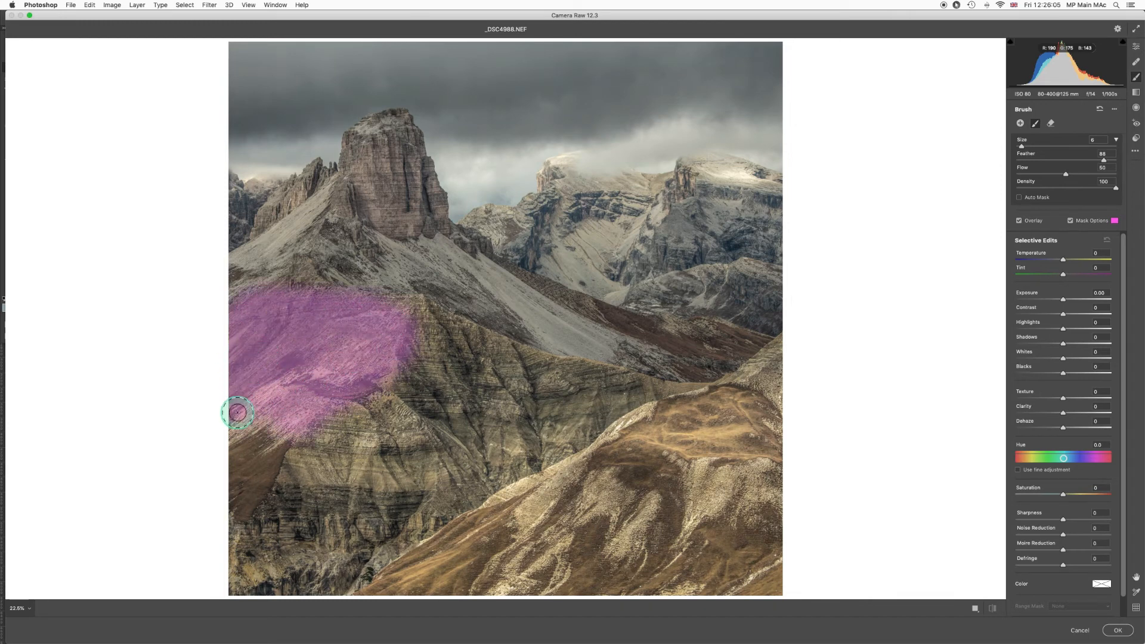
pyautogui.click(1070, 220)
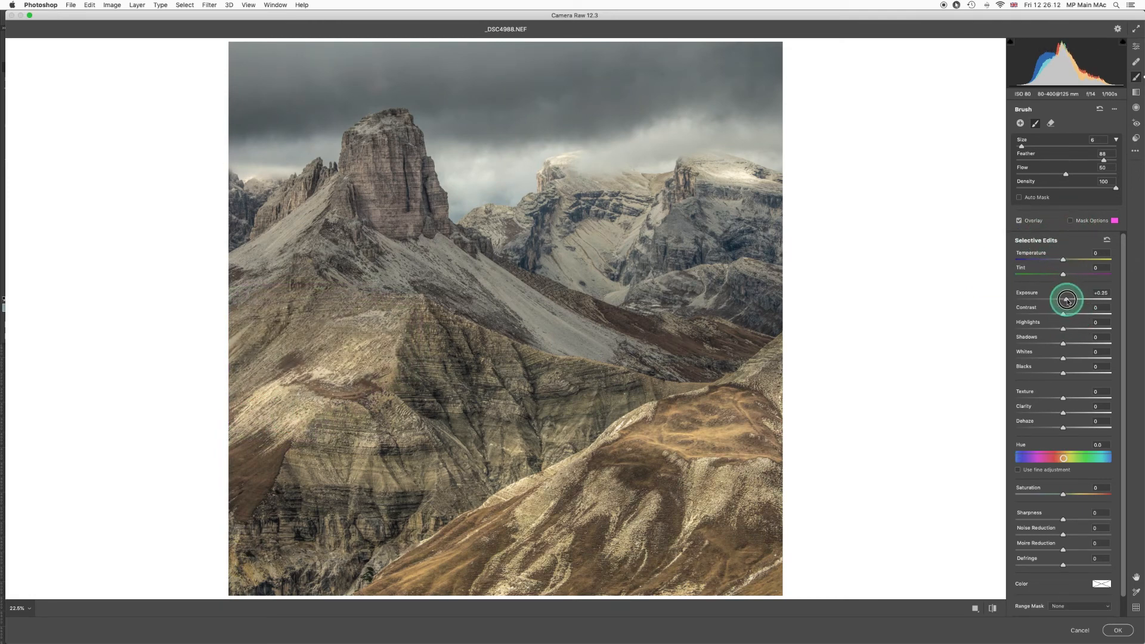
# Set the brushed slope's Exposure to +0.55, Highlights to -13 and Shadows to -21
pyautogui.moveTo(1067, 300); pyautogui.dragTo(1068, 299)
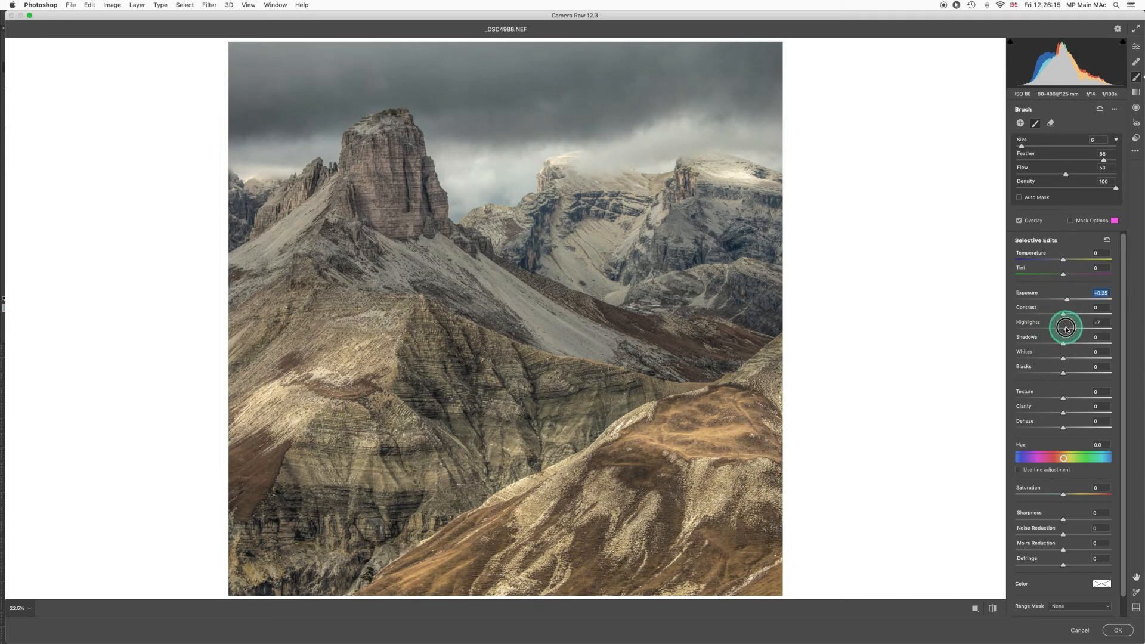
pyautogui.moveTo(1067, 328)
pyautogui.mouseDown()
pyautogui.moveTo(1053, 328)
pyautogui.moveTo(1053, 345)
pyautogui.mouseUp()
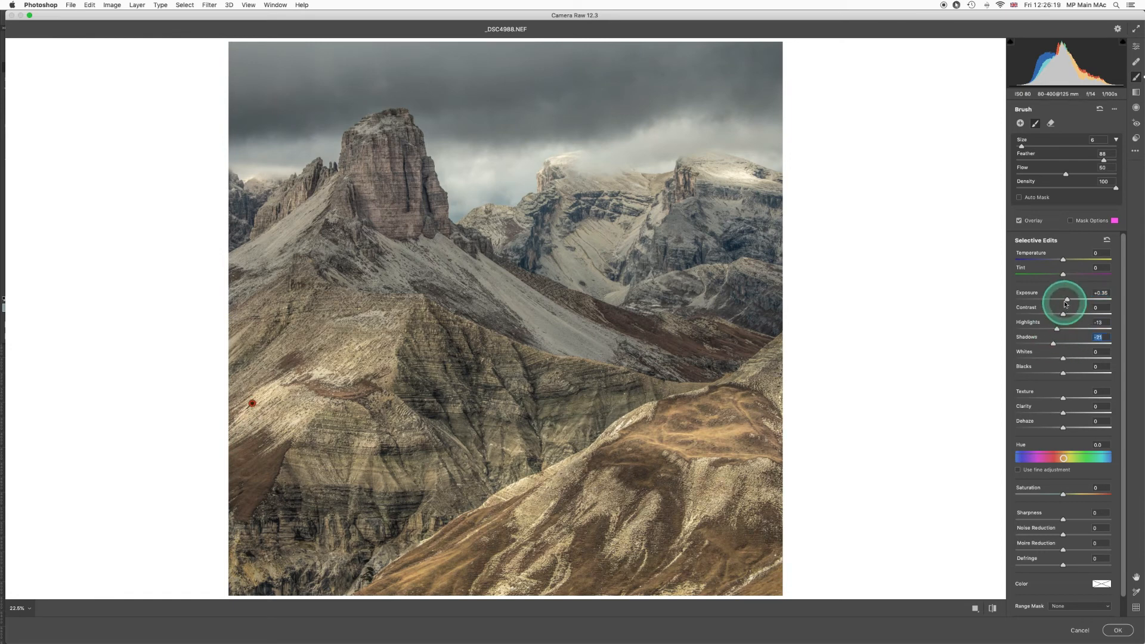
pyautogui.moveTo(1066, 303); pyautogui.dragTo(1070, 300)
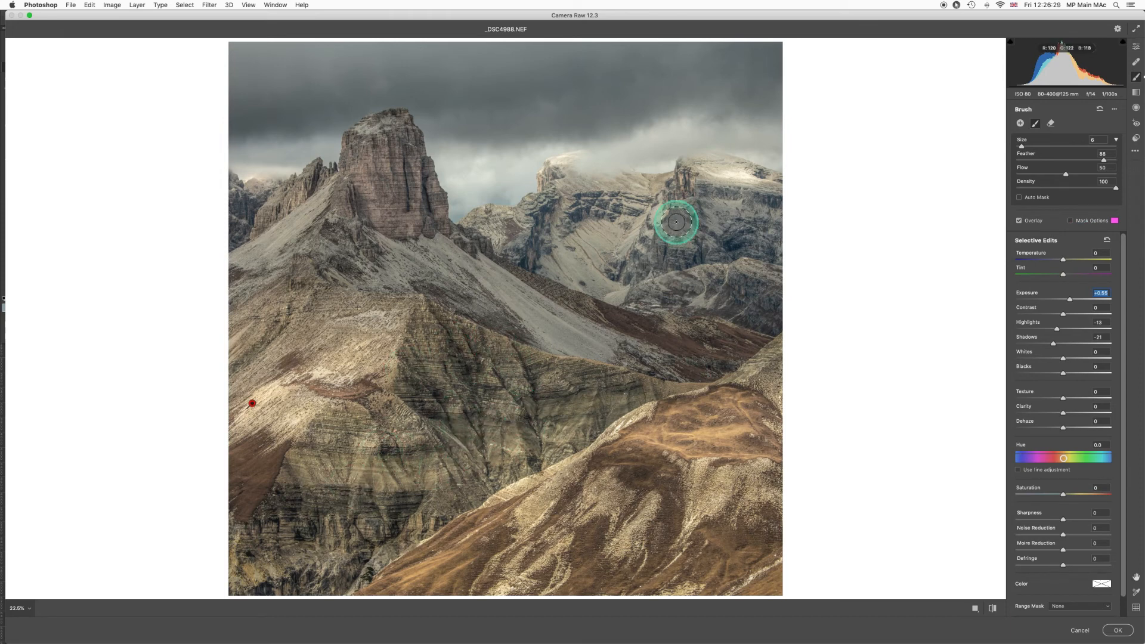
# Raise Clarity and Shadows in the global Basic adjustments and apply the Camera Raw filter
pyautogui.click(1135, 46)
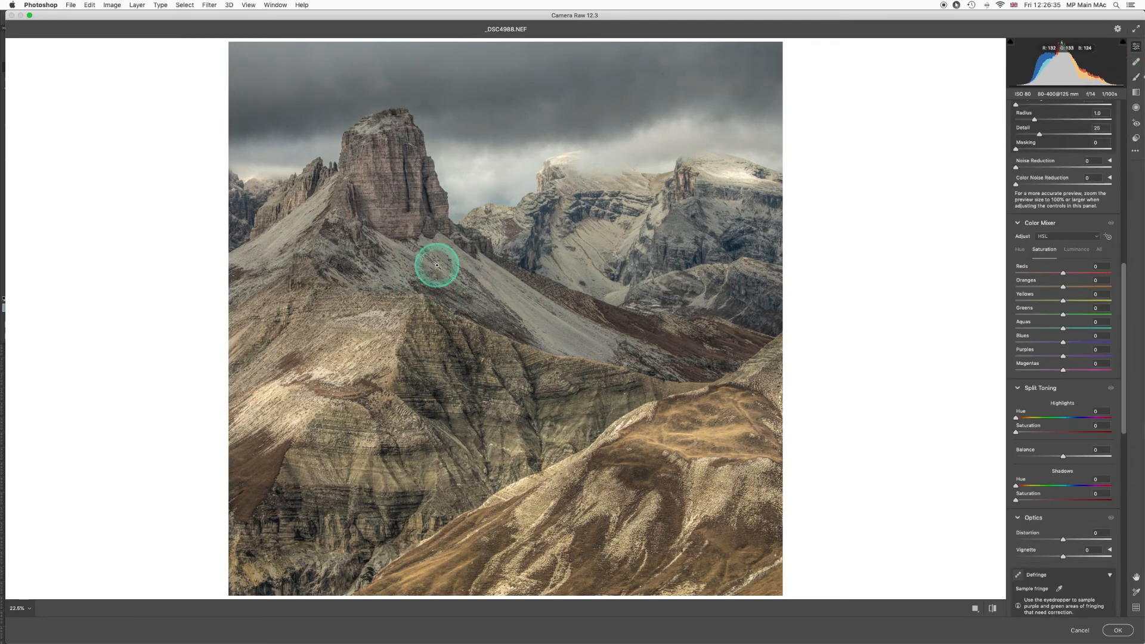
pyautogui.scroll(10, 1055, 382)
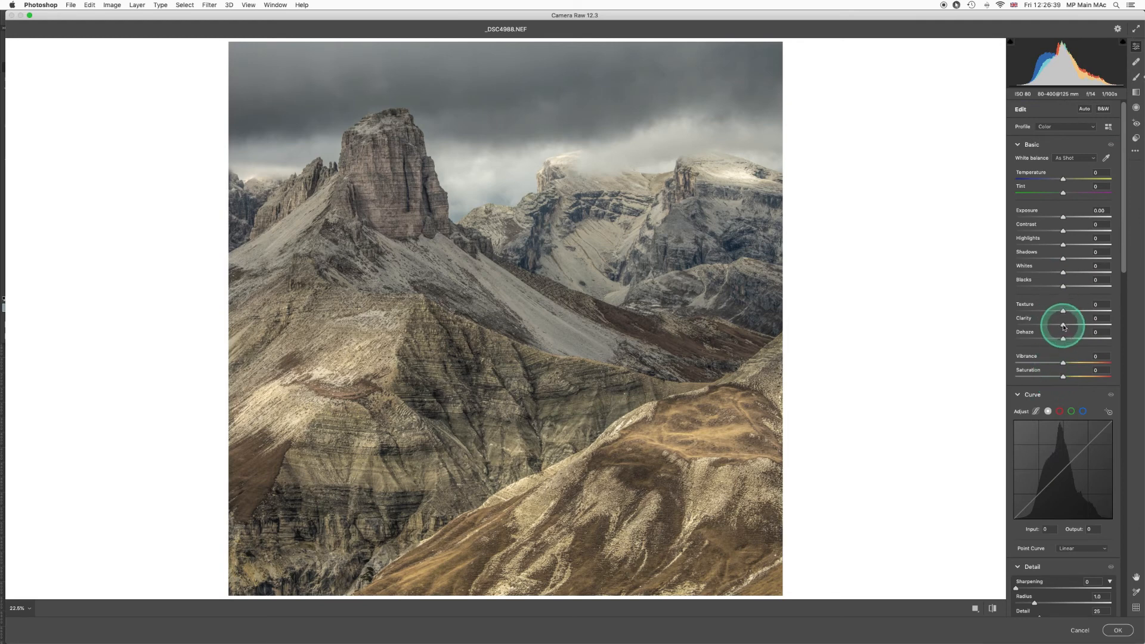
pyautogui.click(1064, 326)
pyautogui.moveTo(1073, 326); pyautogui.dragTo(1079, 323)
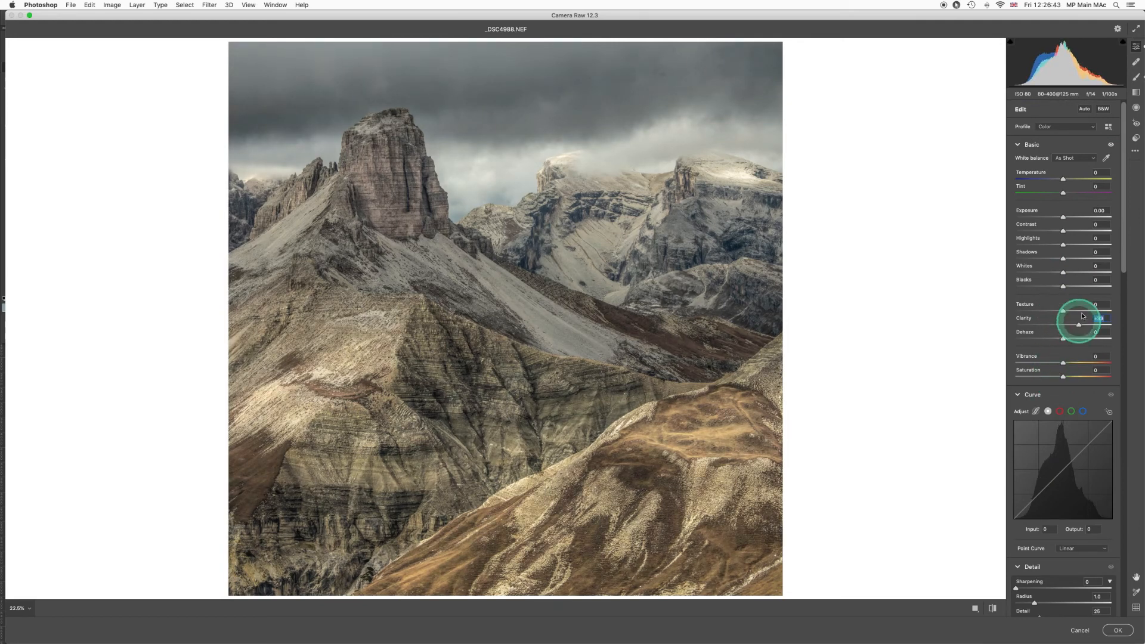
pyautogui.moveTo(1063, 259); pyautogui.dragTo(1086, 258)
pyautogui.click(1118, 630)
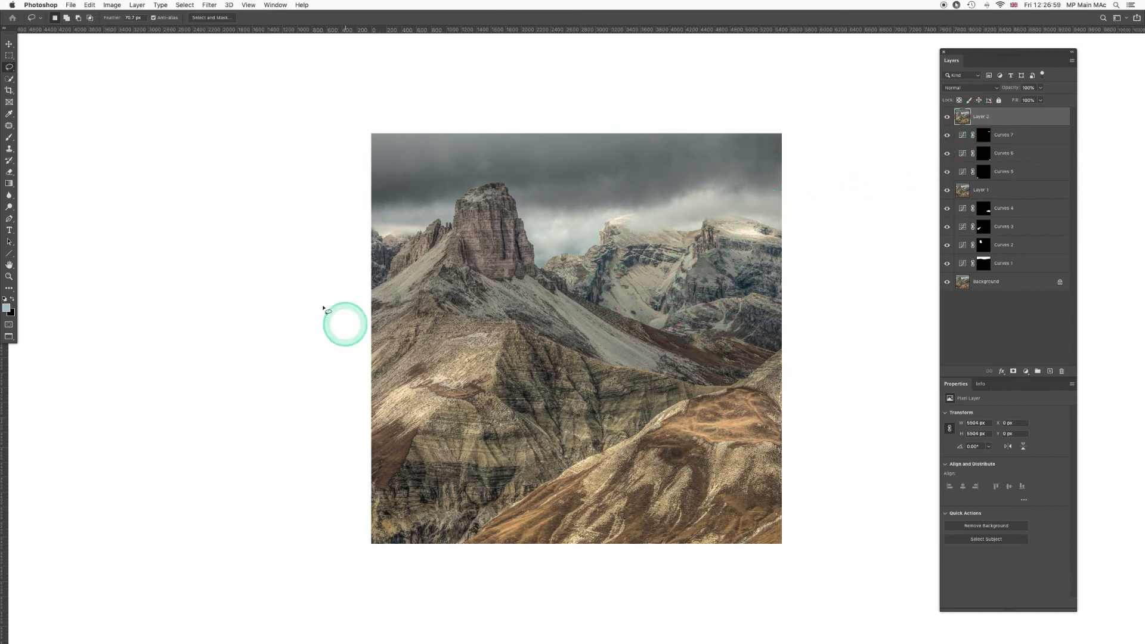
# Lasso the brown foreground hill with a feather of about 98 px and add a Curves adjustment layer for it
pyautogui.moveTo(114, 18); pyautogui.dragTo(221, 19)
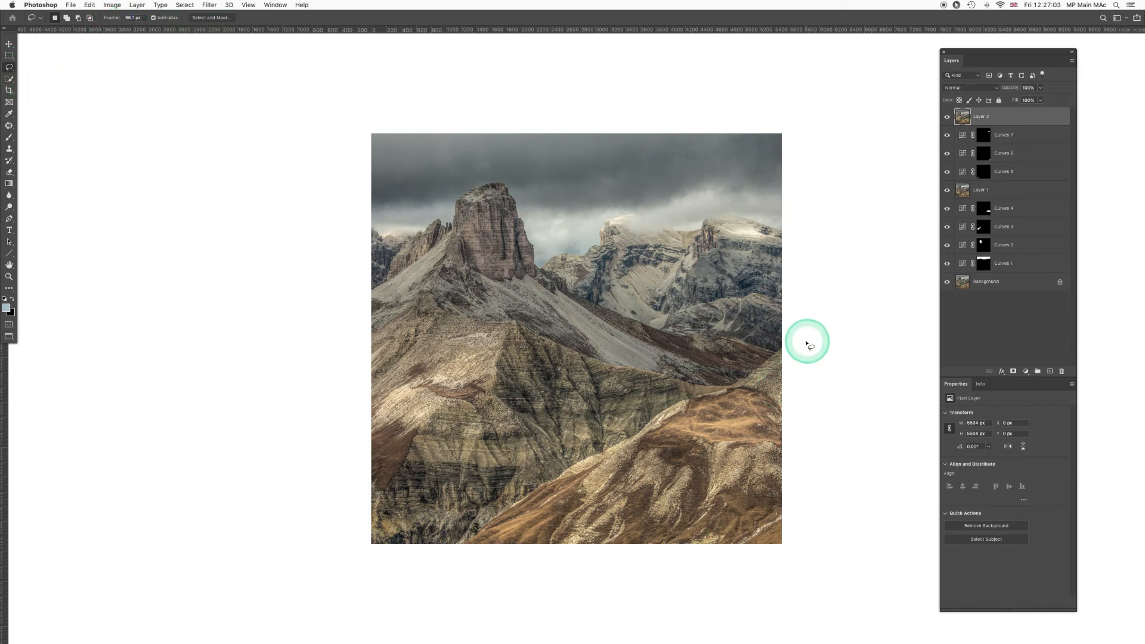
pyautogui.moveTo(805, 341)
pyautogui.mouseDown()
pyautogui.moveTo(640, 433)
pyautogui.moveTo(465, 554)
pyautogui.moveTo(480, 571)
pyautogui.moveTo(613, 602)
pyautogui.moveTo(757, 604)
pyautogui.moveTo(884, 505)
pyautogui.moveTo(859, 380)
pyautogui.moveTo(803, 338)
pyautogui.mouseUp()
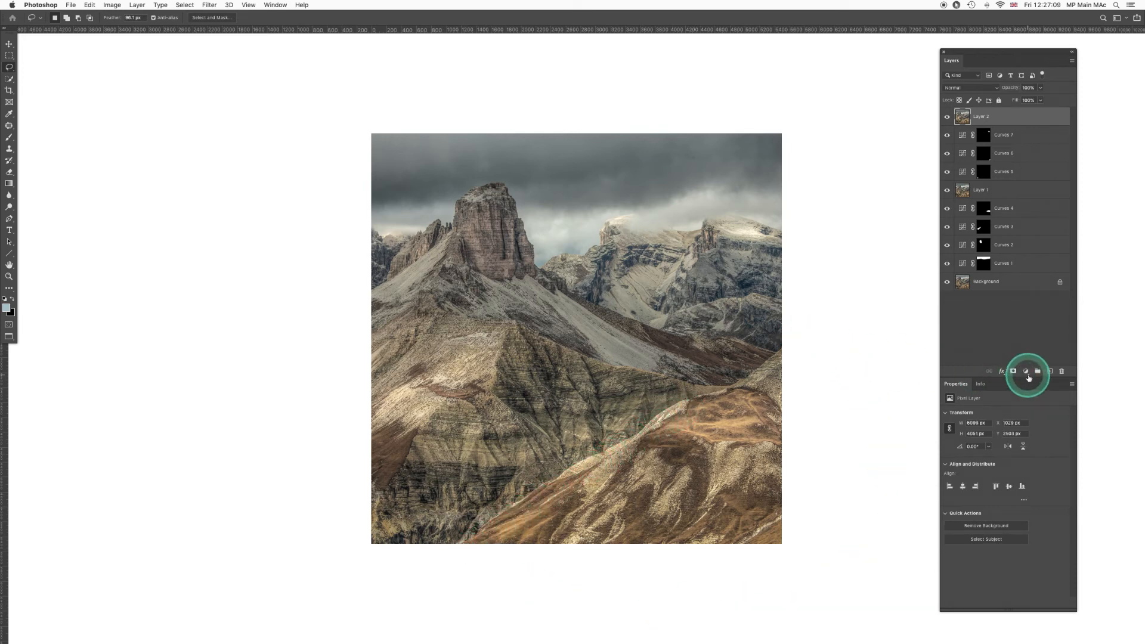
pyautogui.click(1026, 371)
pyautogui.click(1031, 423)
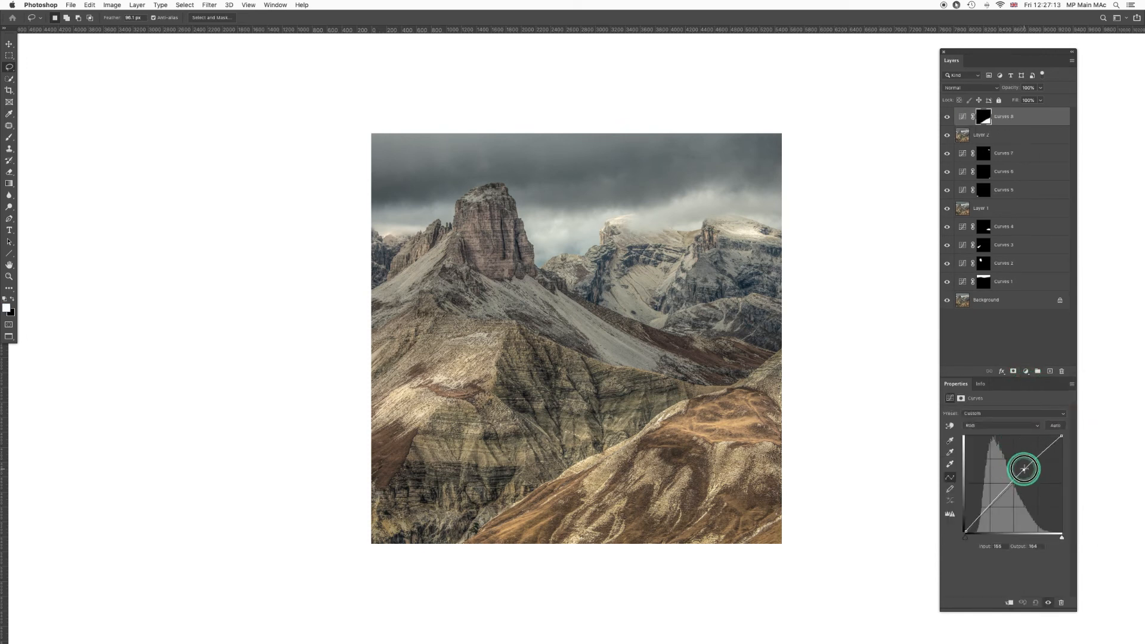
# Lift the upper tones of the foreground hill's curve, anchor its darker tones with a second point, and set the layer's blend mode to Luminosity
pyautogui.click(1023, 468)
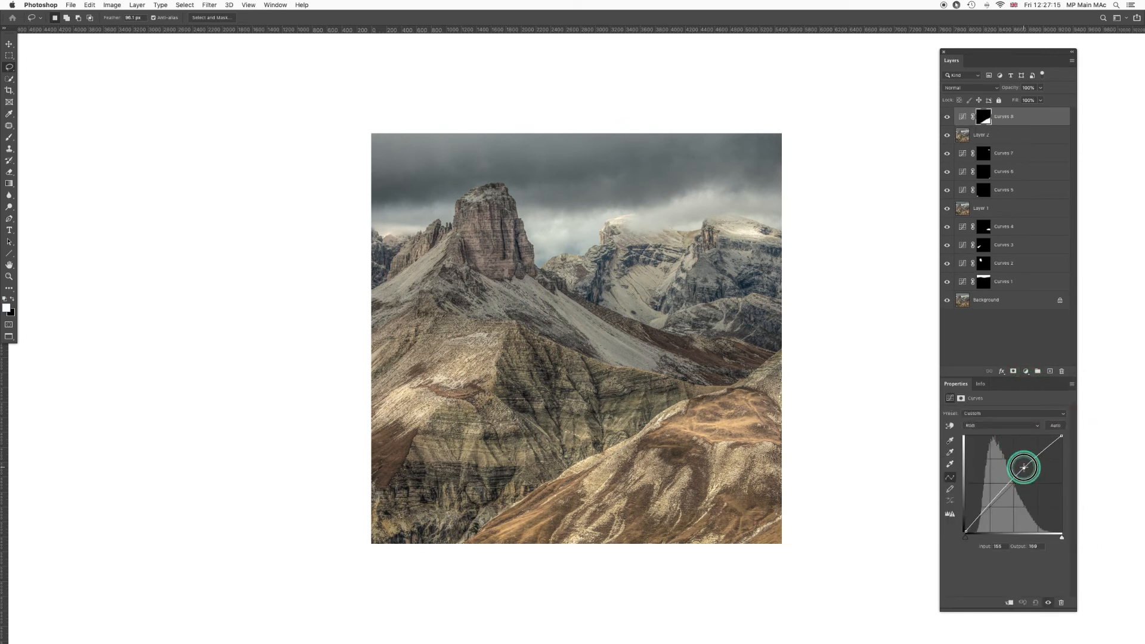
pyautogui.click(1002, 494)
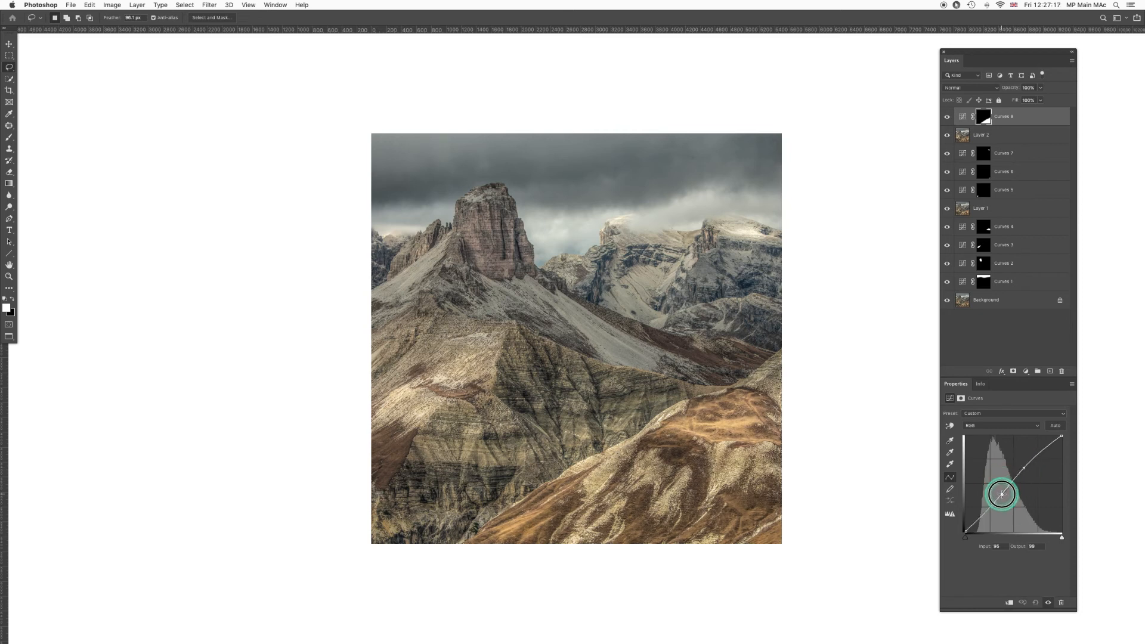
pyautogui.hotkey('shift', 'alt', 'y')
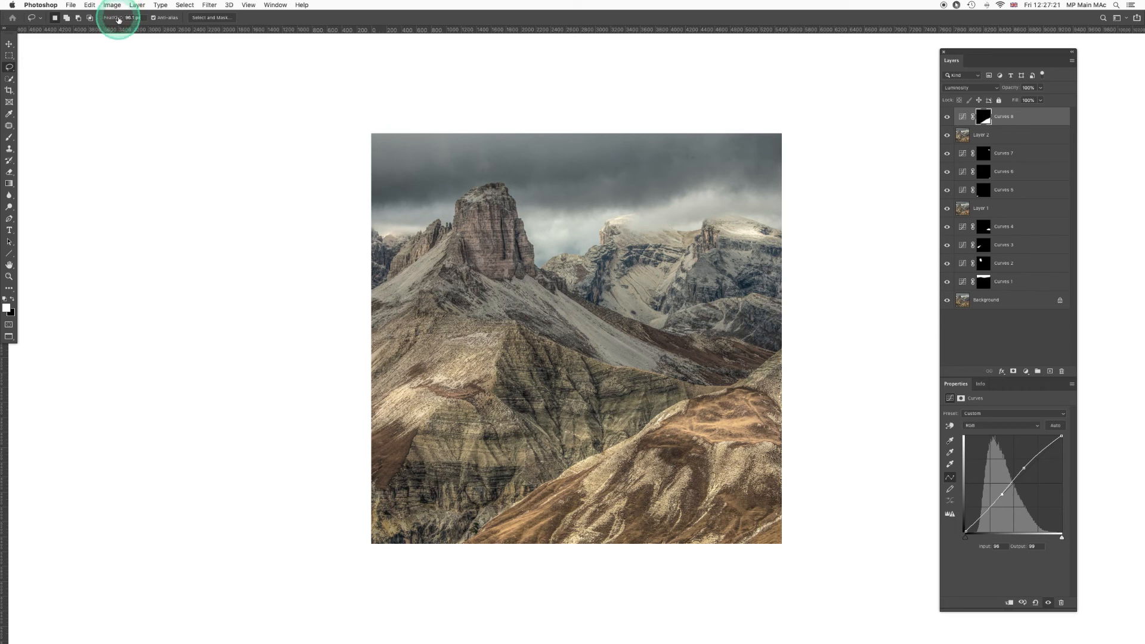
# Lasso the tall rock tower with a feather of about 38 px and add a Curves adjustment layer for it
pyautogui.moveTo(118, 20); pyautogui.dragTo(94, 18)
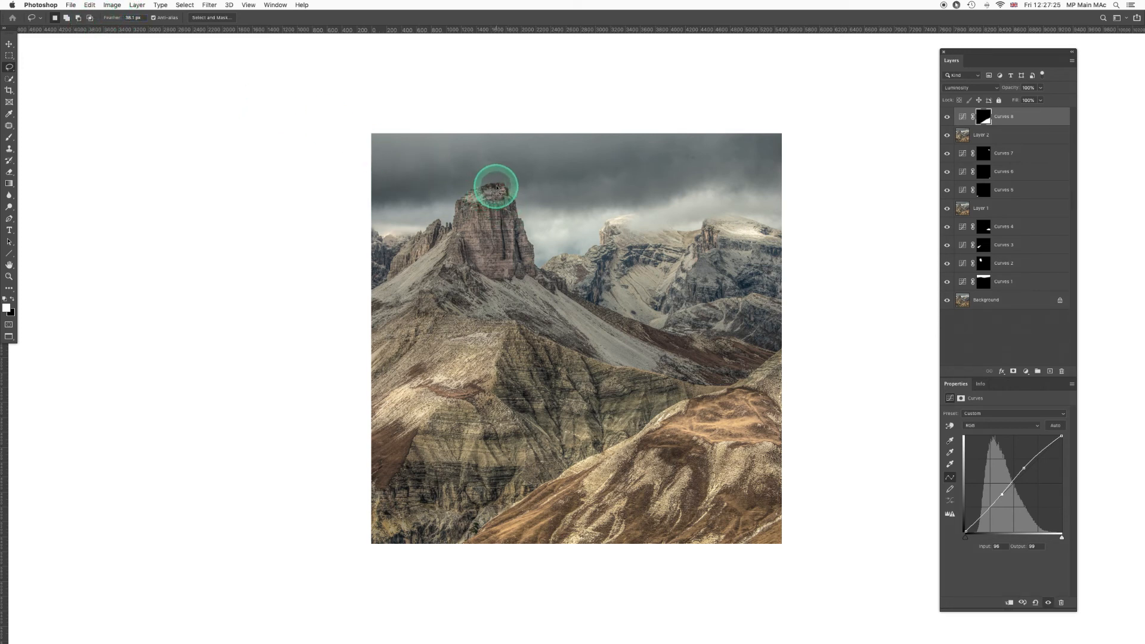
pyautogui.moveTo(495, 187)
pyautogui.mouseDown()
pyautogui.moveTo(457, 215)
pyautogui.moveTo(468, 253)
pyautogui.moveTo(514, 281)
pyautogui.moveTo(533, 269)
pyautogui.moveTo(498, 189)
pyautogui.mouseUp()
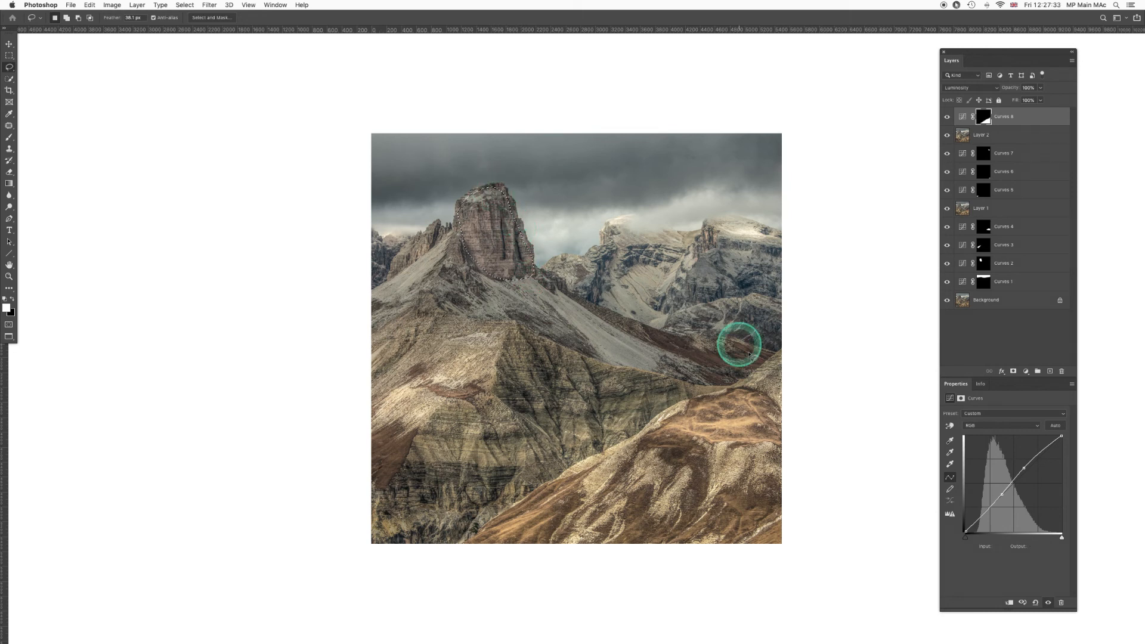
pyautogui.click(1025, 371)
pyautogui.click(1038, 423)
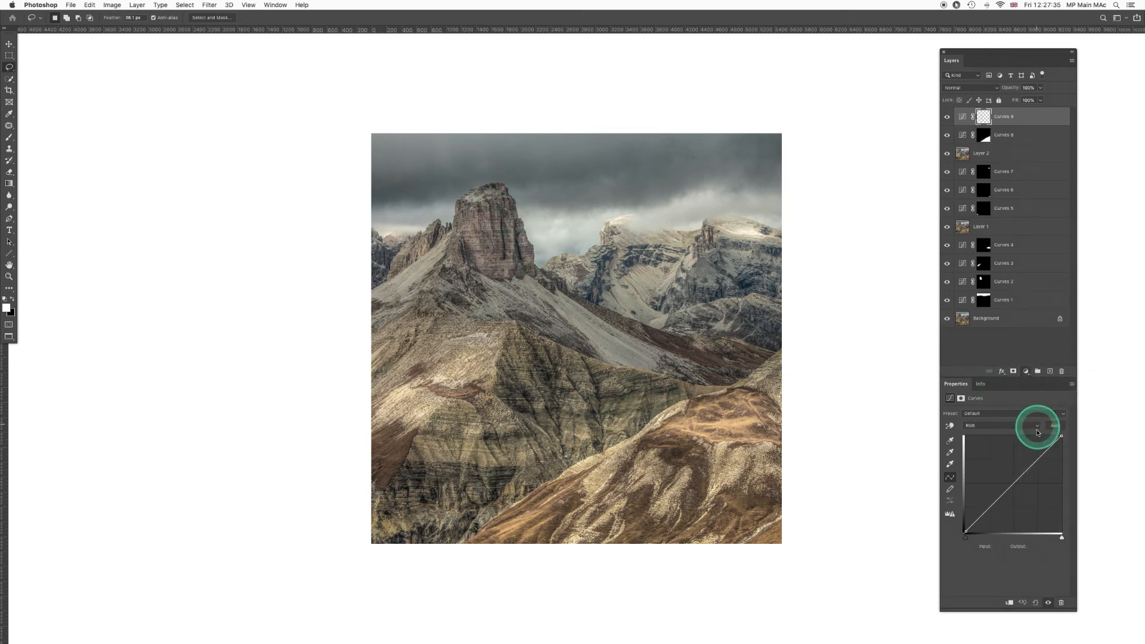
# Shape the rock tower's curve with raised upper tones and slightly lowered dark tones, and set its layer to Luminosity blending
pyautogui.click(1026, 469)
pyautogui.moveTo(1026, 469); pyautogui.dragTo(995, 503)
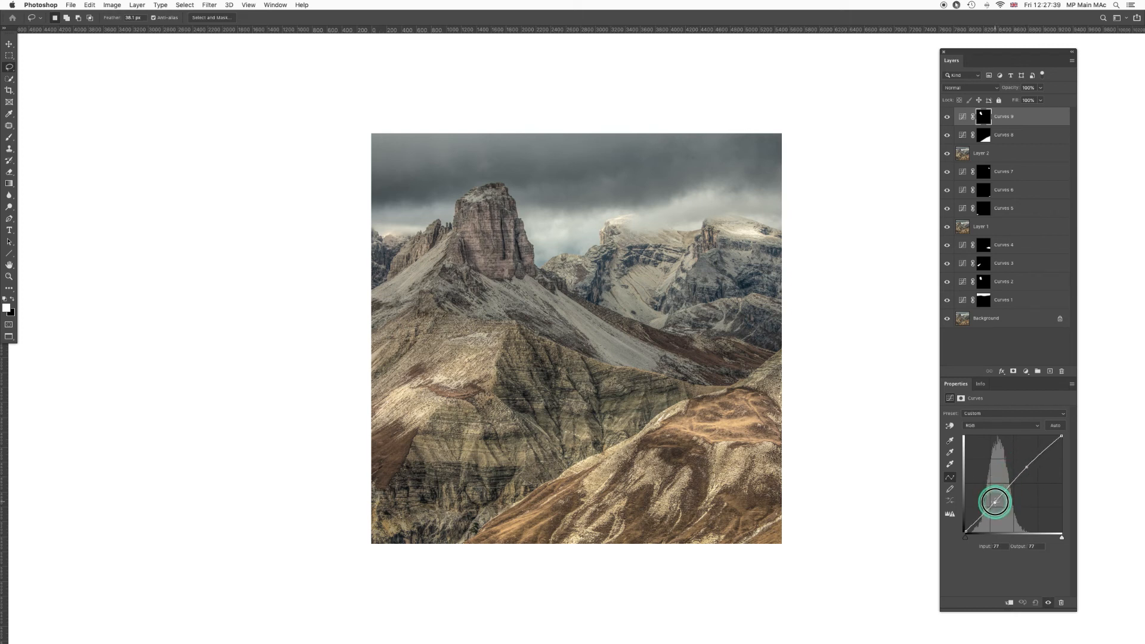
pyautogui.hotkey('shift', 'alt', 'y')
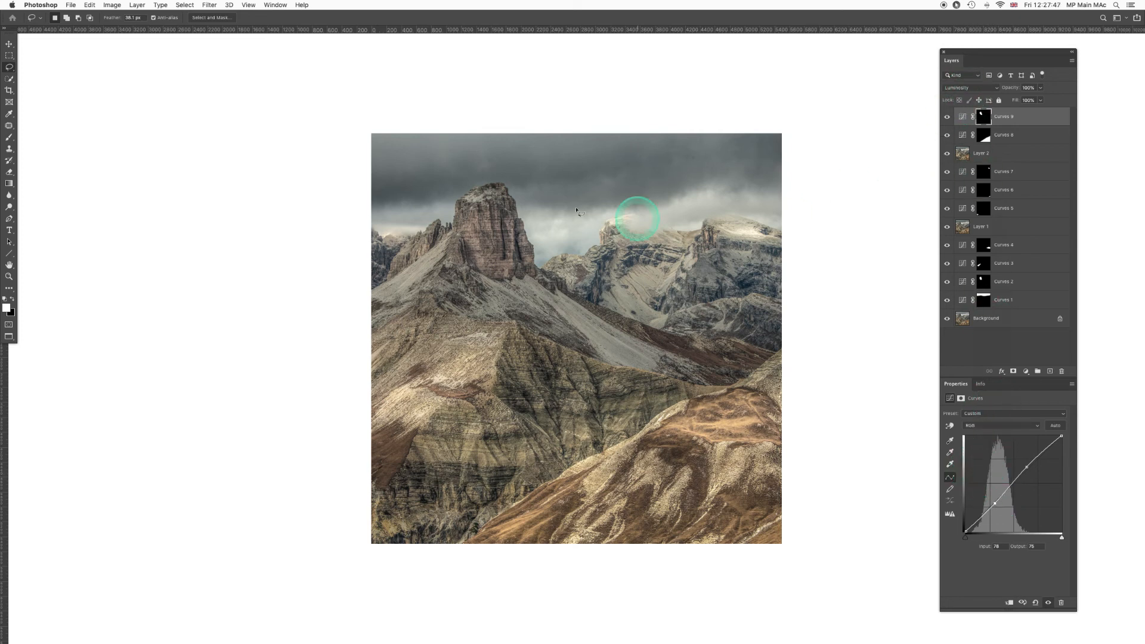
# Close all open documents, saving the changes to _DSC4988.NEF
pyautogui.click(69, 5)
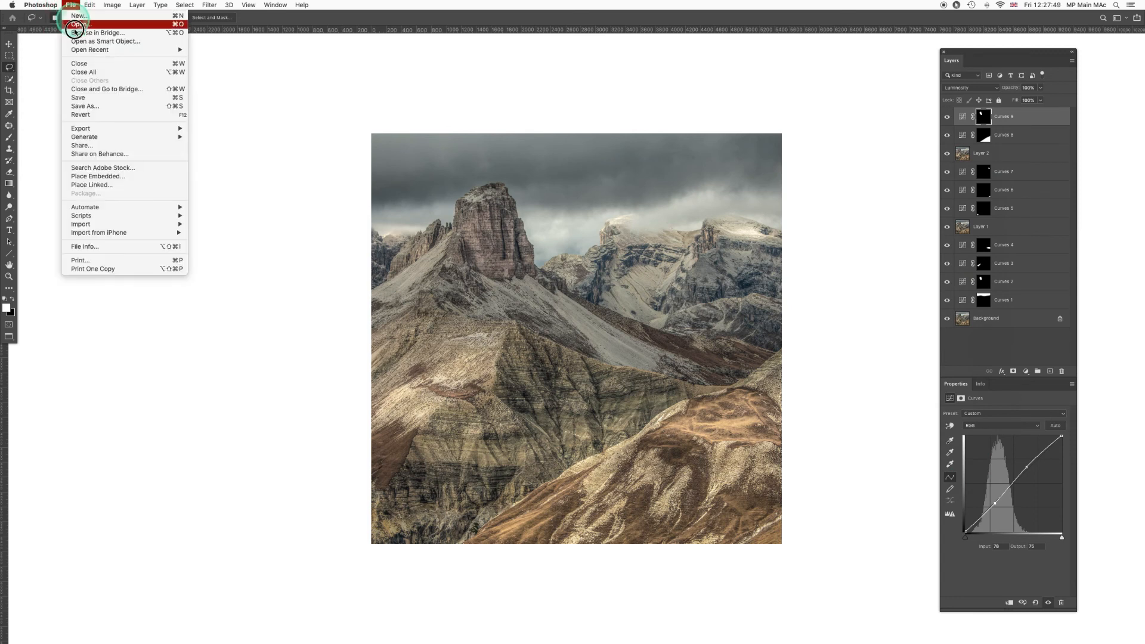
pyautogui.click(82, 72)
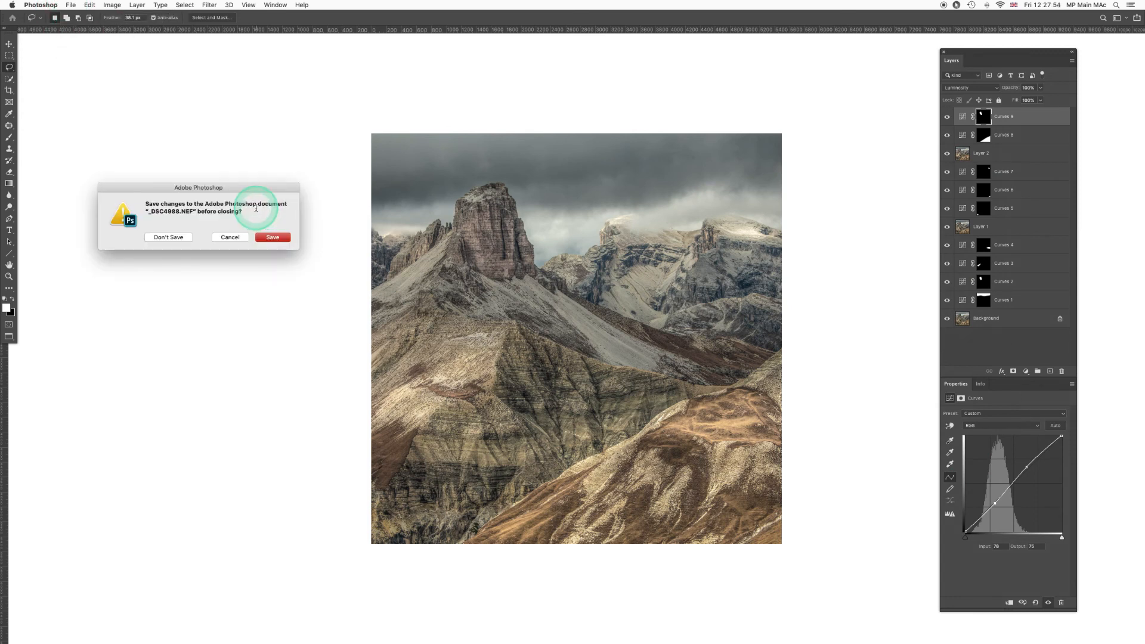
pyautogui.click(272, 237)
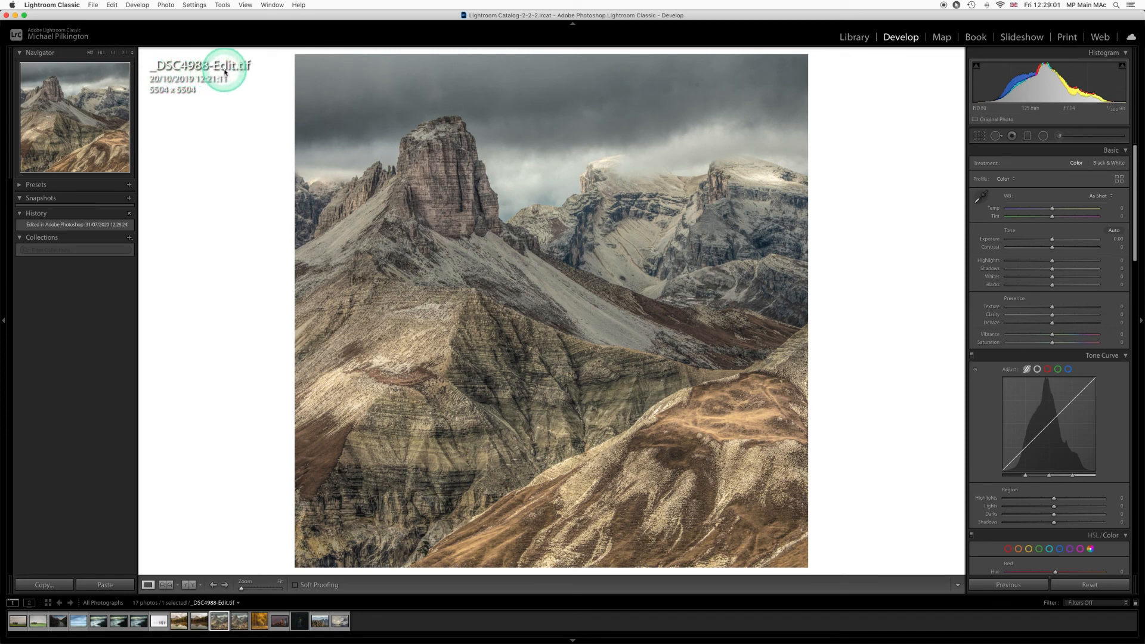
# Compare the original _DSC4988.NEF with the finished _DSC4988-Edit.tif in Lightroom Classic
pyautogui.click(240, 622)
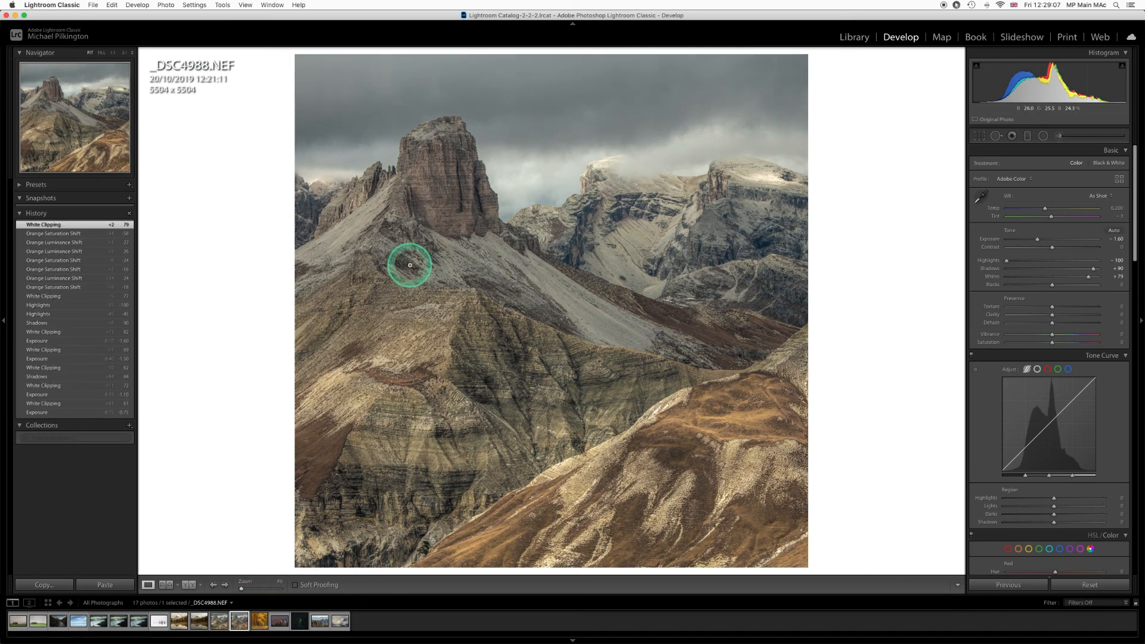
pyautogui.click(219, 621)
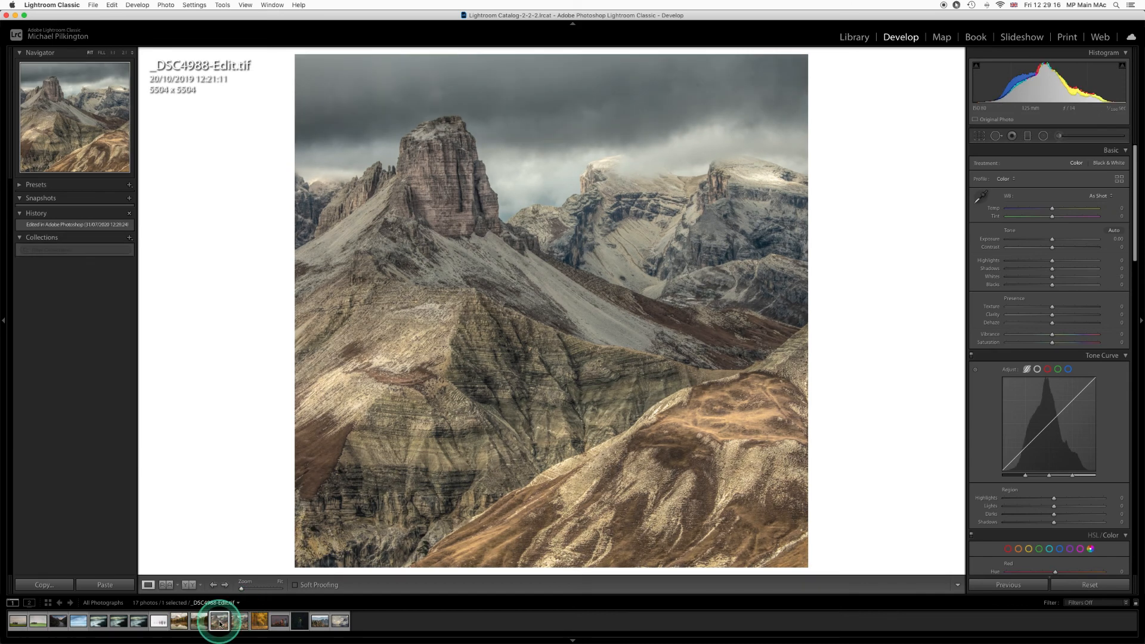